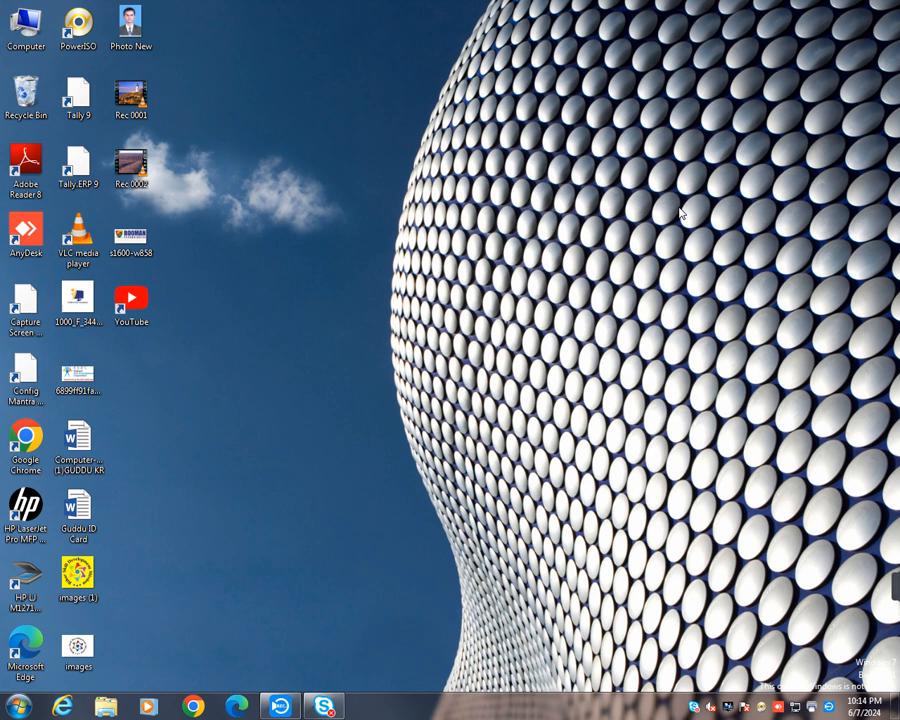
- Start Word 2013 and create a new blank document
left_click(18, 707)
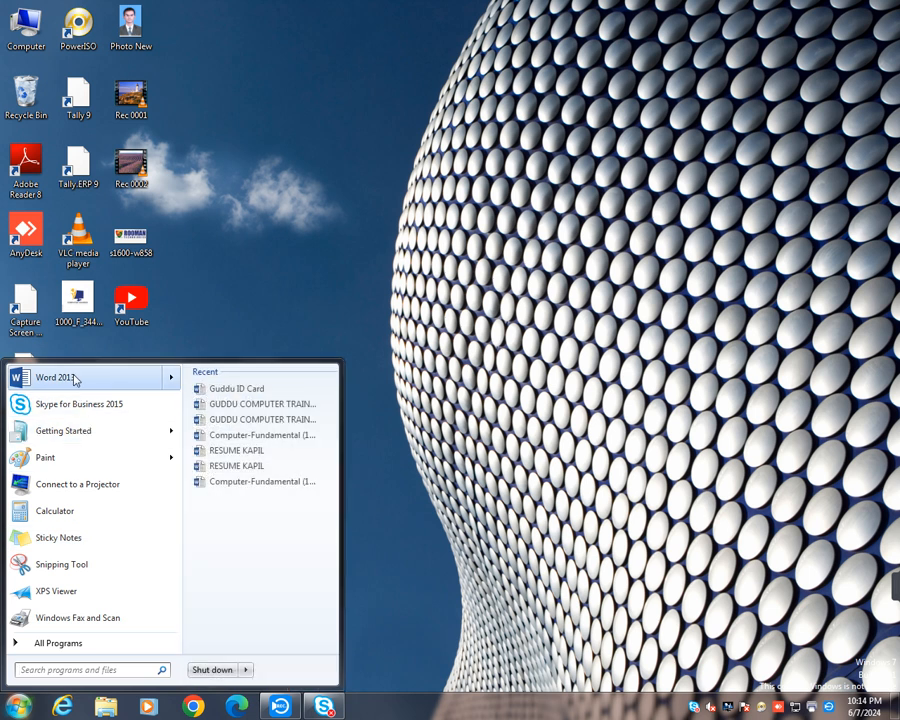
left_click(74, 321)
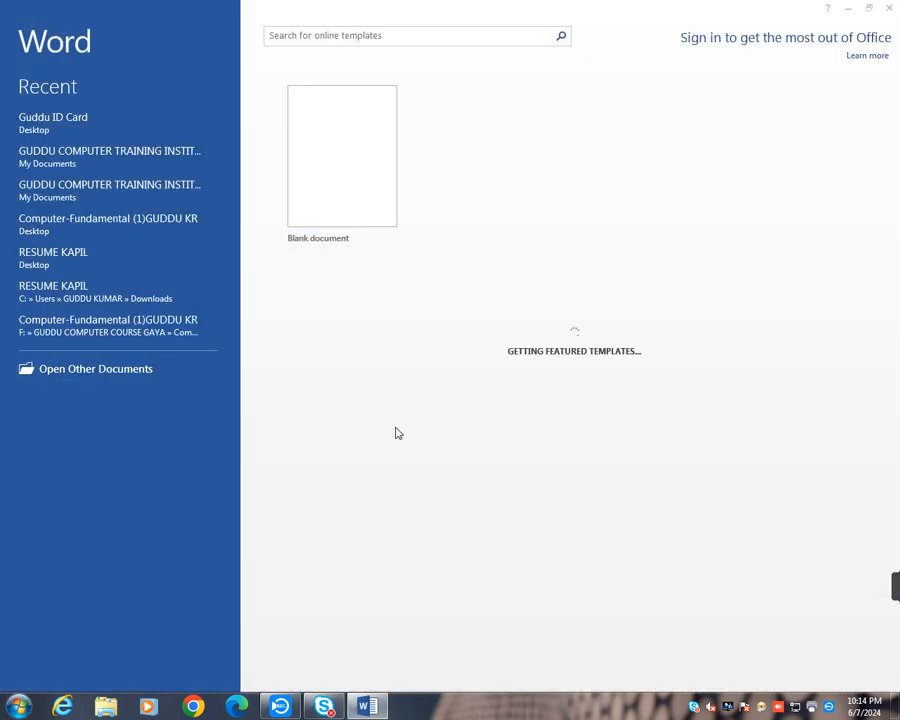
left_click(605, 191)
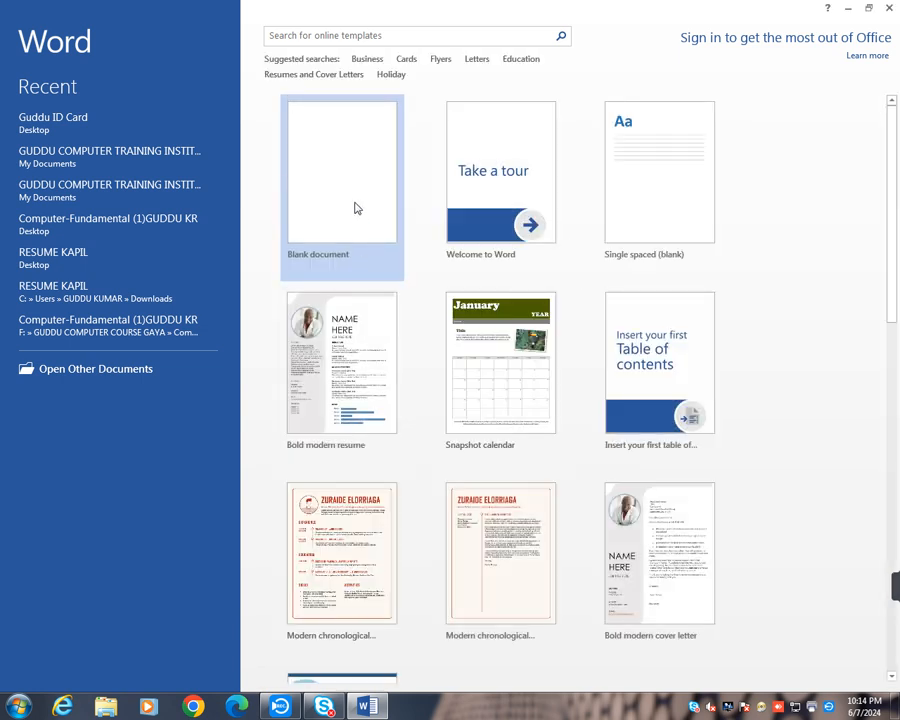
left_click(355, 207)
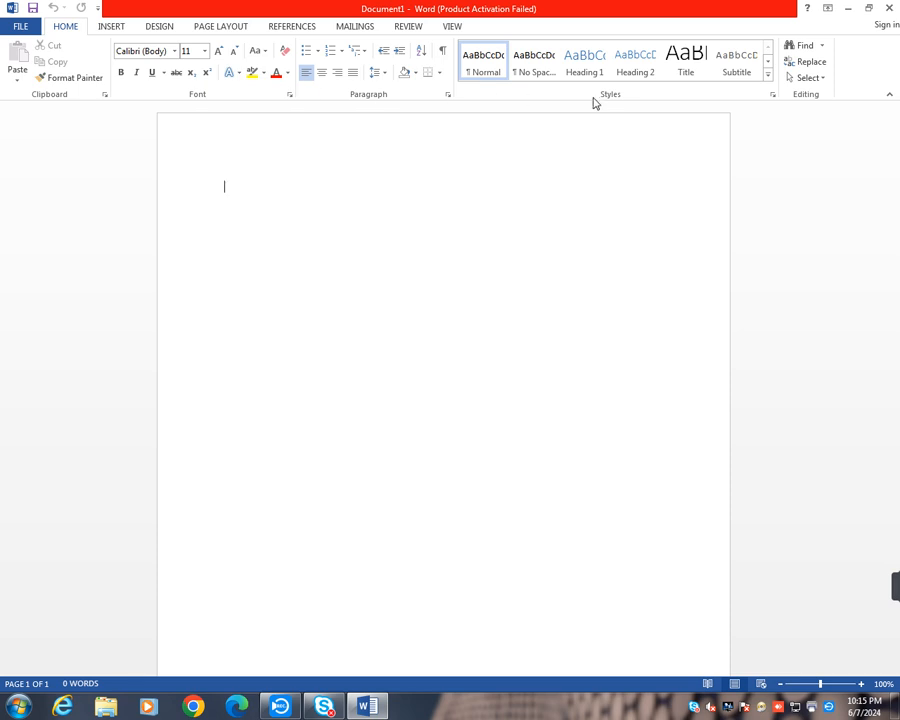
left_click(112, 30)
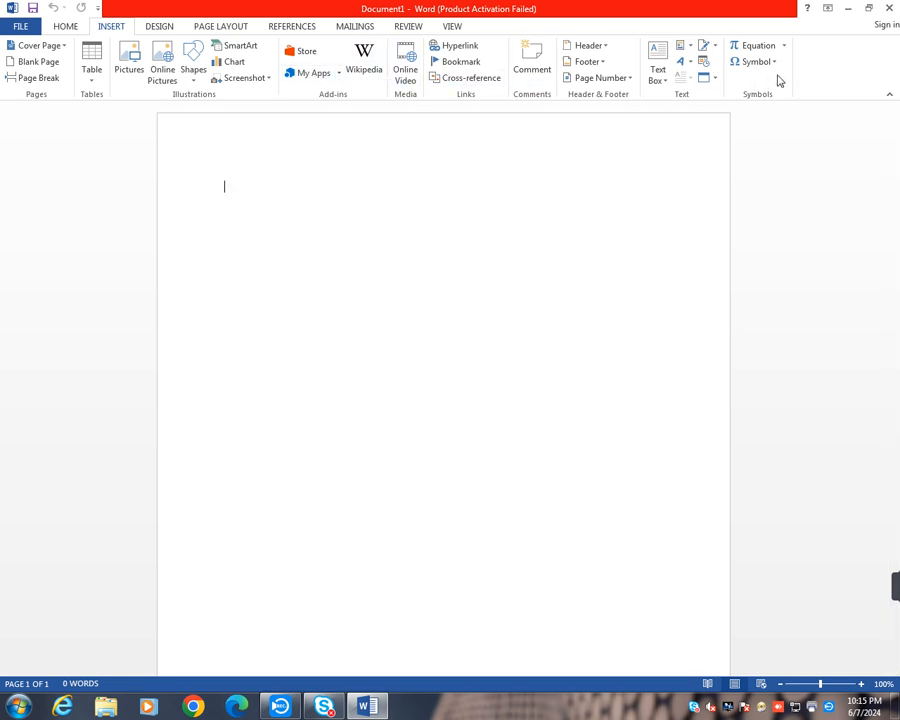
left_click(160, 30)
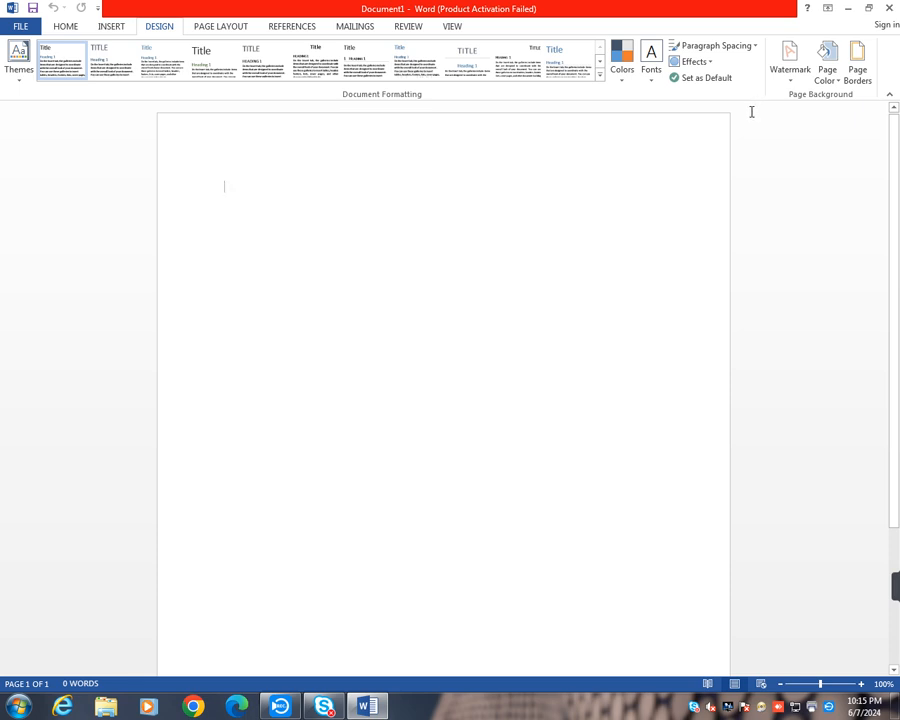
left_click(221, 27)
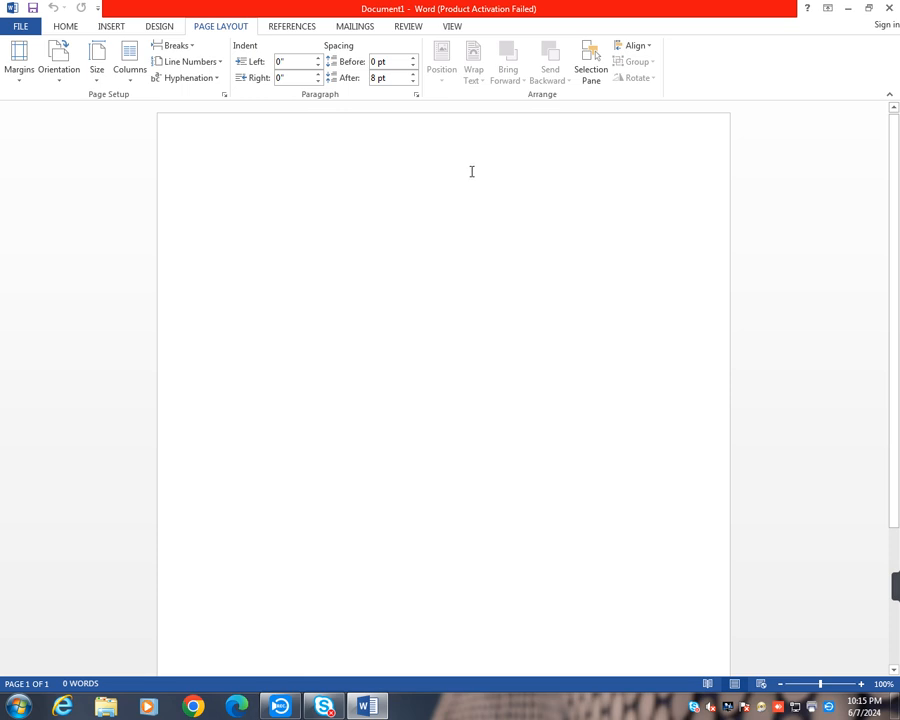
left_click(291, 28)
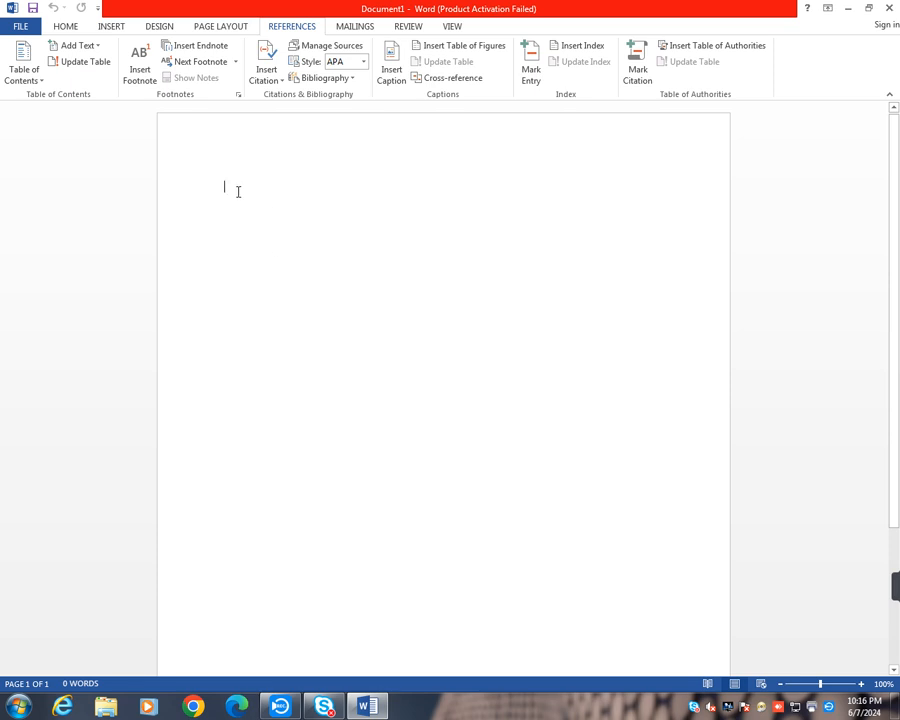
- Enter the centred title "Computer Fundamental" on the first line of the document
left_click(66, 27)
left_click(322, 73)
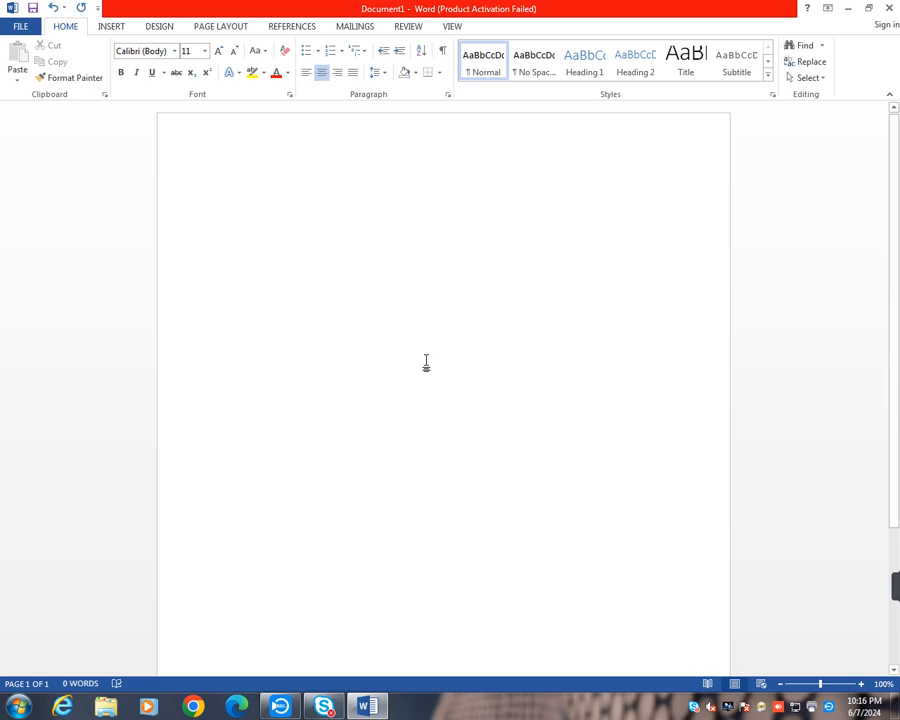
type("C")
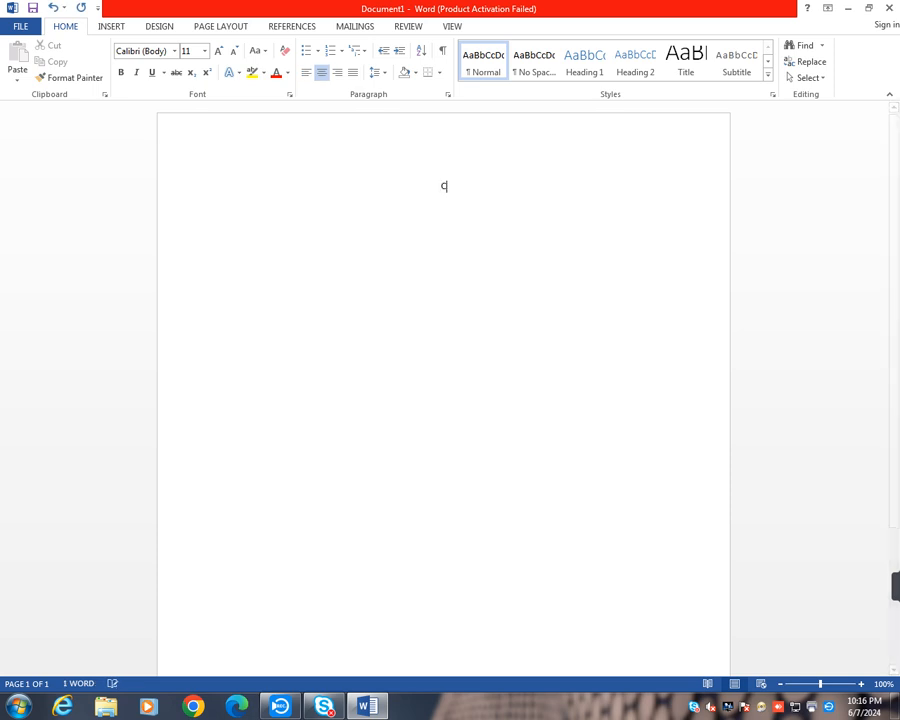
type("omputer ")
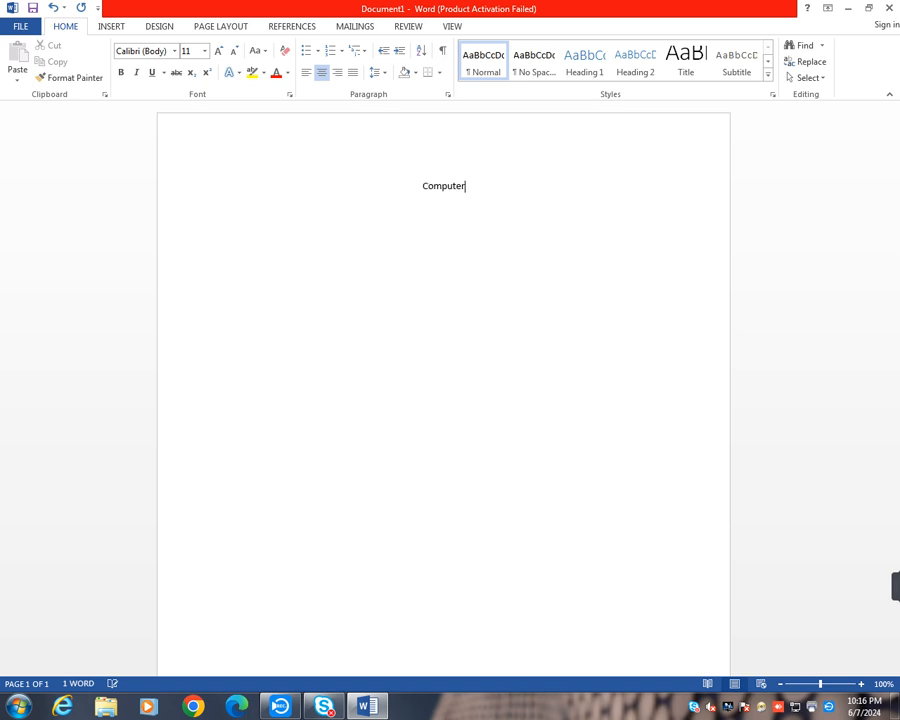
type("Fund")
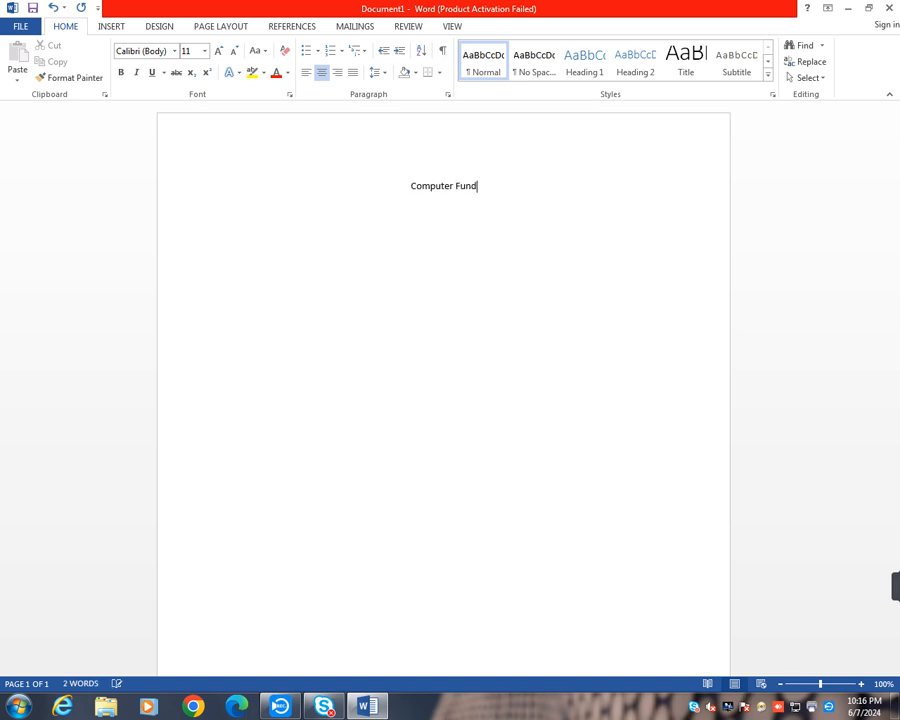
type("amental")
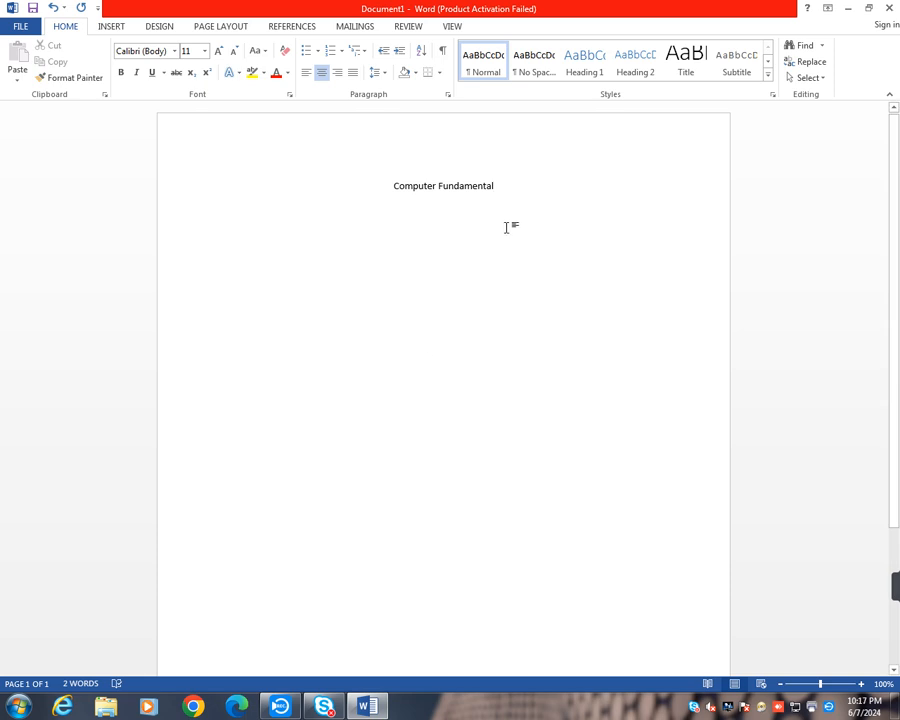
- Format the title "Computer Fundamental" as 14 pt, bold and underlined
left_click_drag(500, 196, 392, 186)
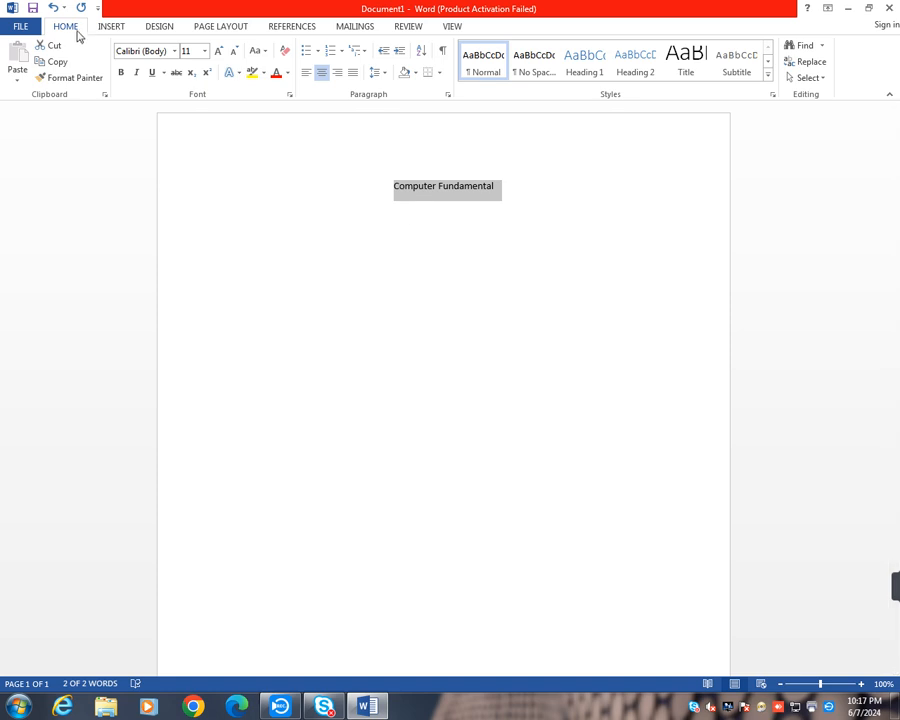
left_click(219, 50)
left_click(219, 50)
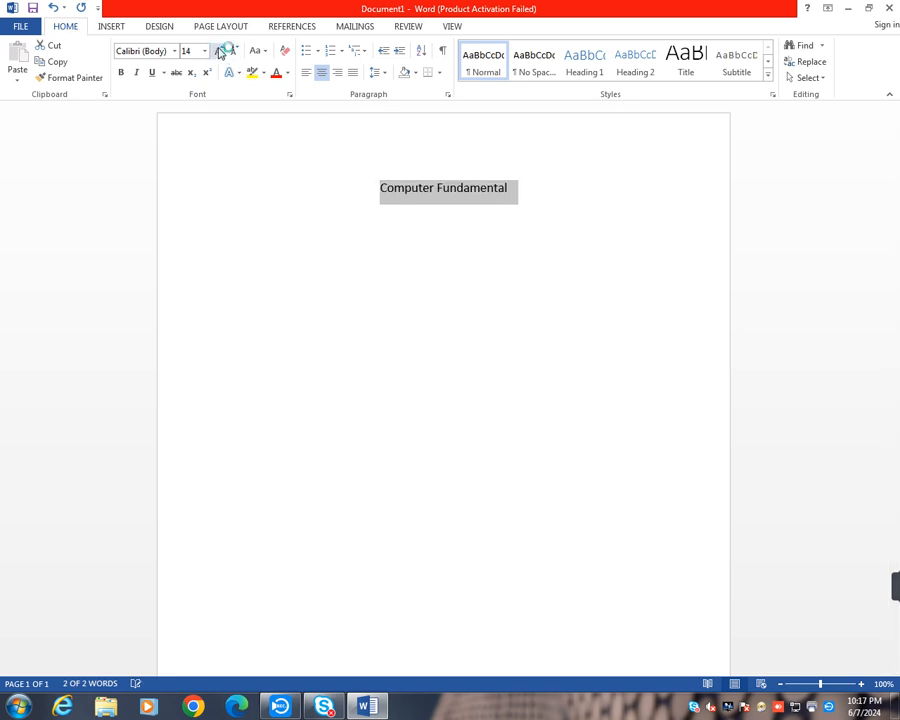
left_click(121, 72)
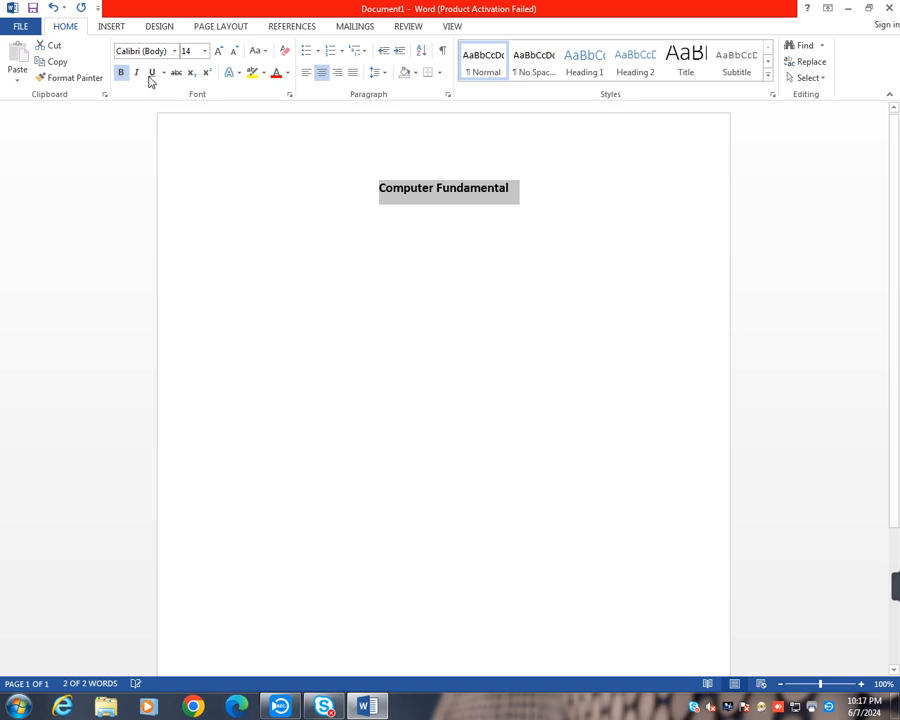
left_click(150, 74)
left_click(536, 215)
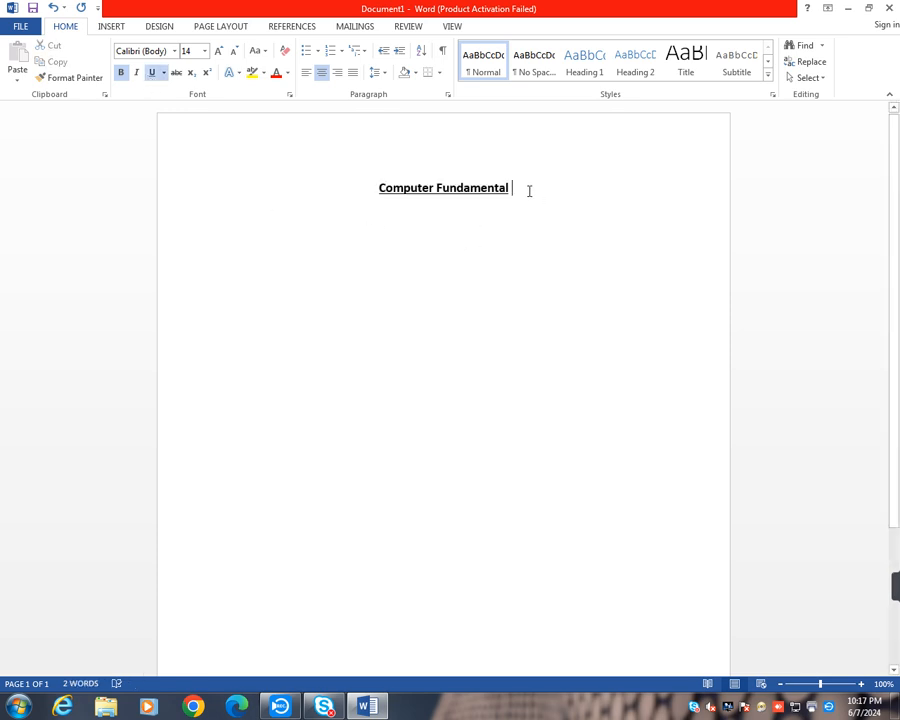
- Add a left-aligned line reading "Hardware" below the title
key("Return")
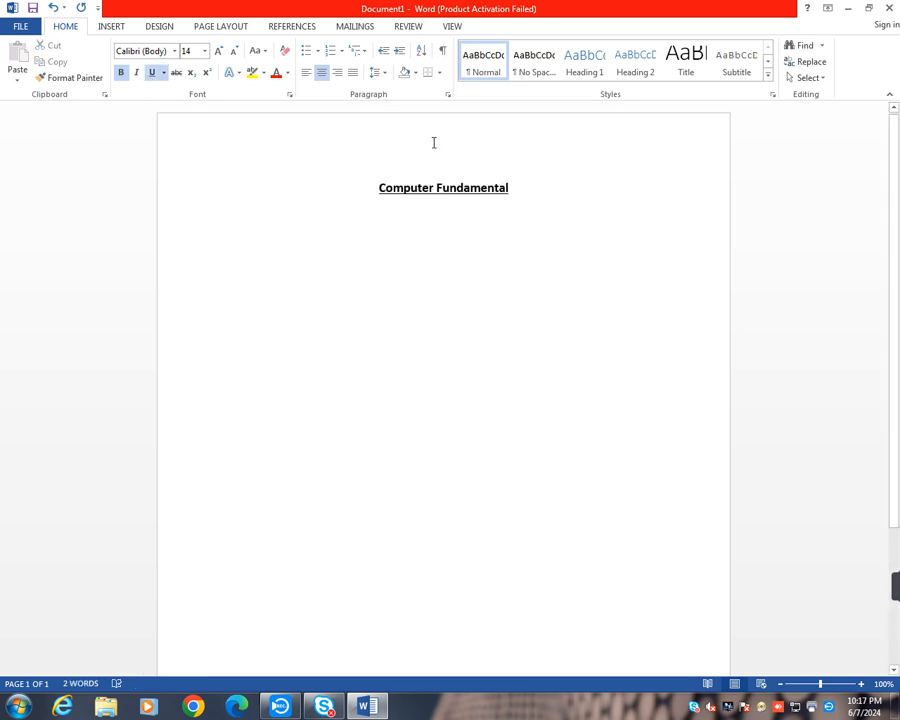
left_click(305, 80)
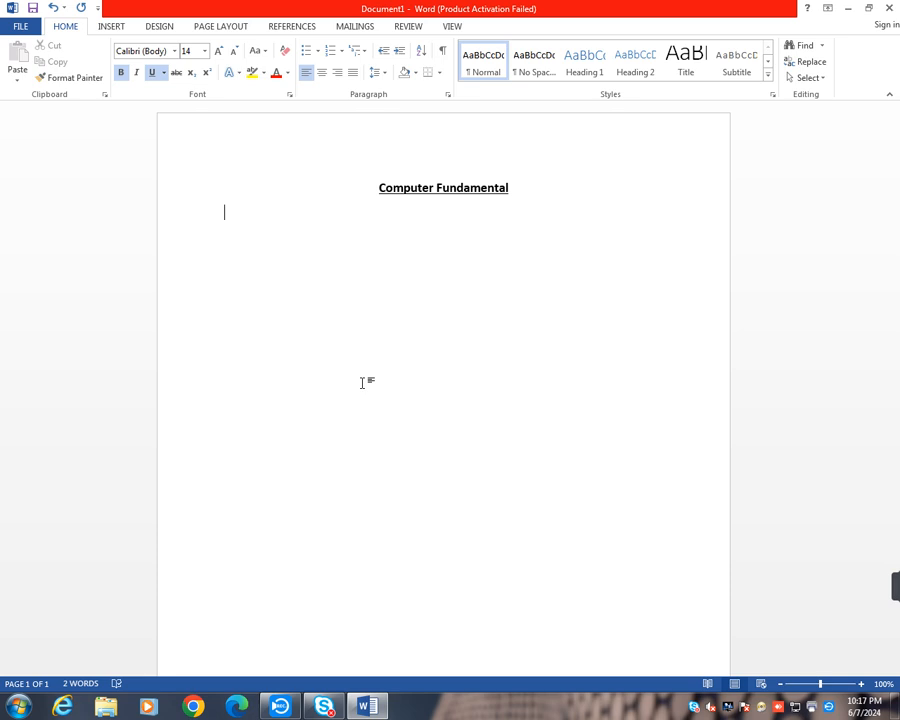
type("Hardware")
- Remove the bold and underline formatting from the word "Hardware"
double_click(270, 212)
left_click(121, 73)
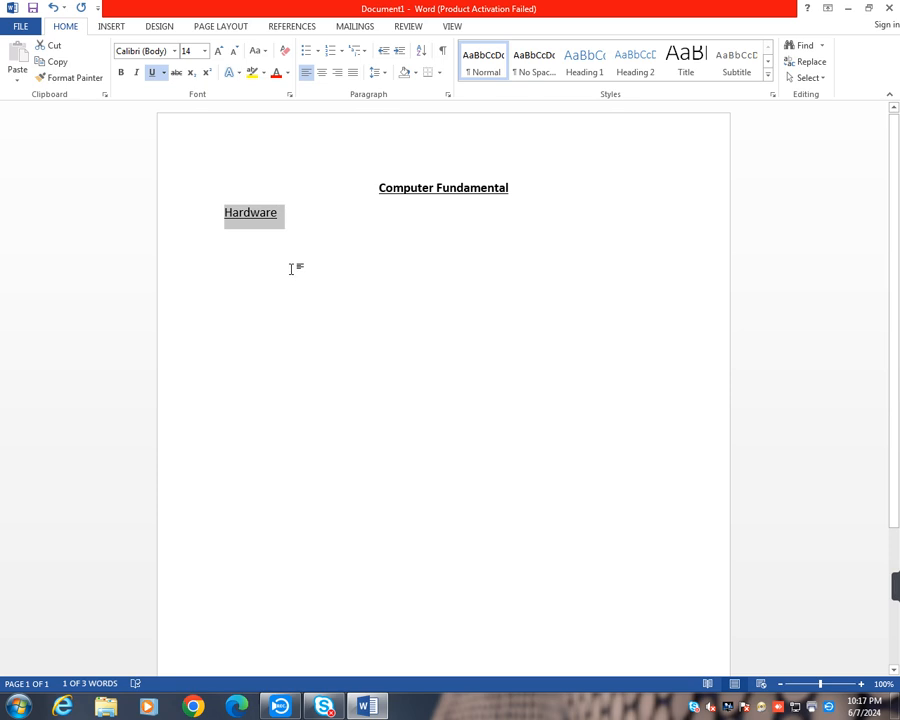
left_click_drag(296, 213, 222, 212)
left_click(153, 74)
left_click(287, 206)
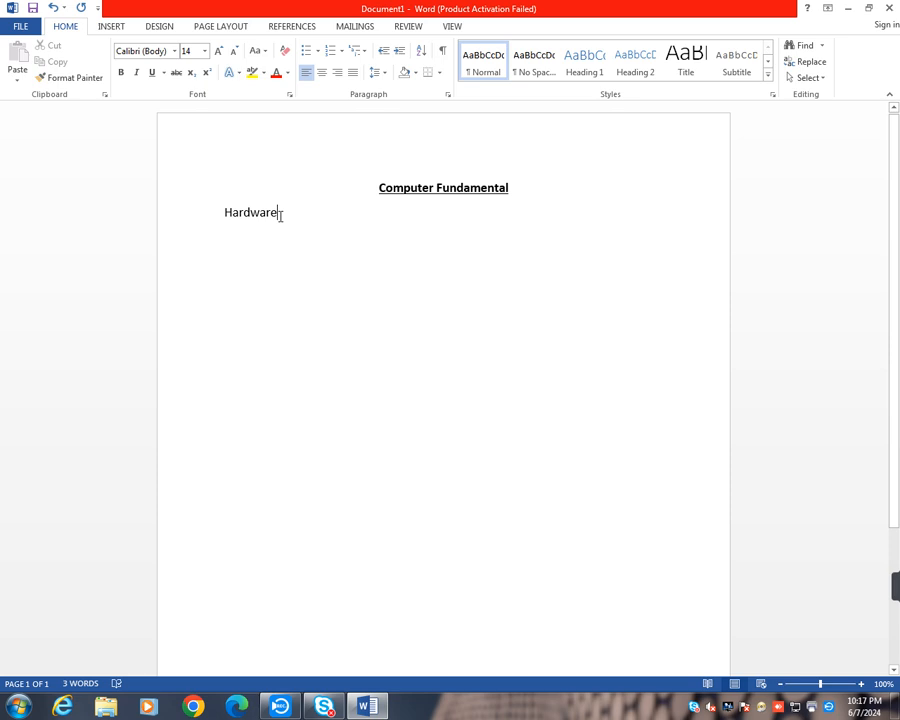
- Generate sample text with =rand() under "Hardware" and delete its last two paragraphs, starting from "Save time in Word"
key("Return")
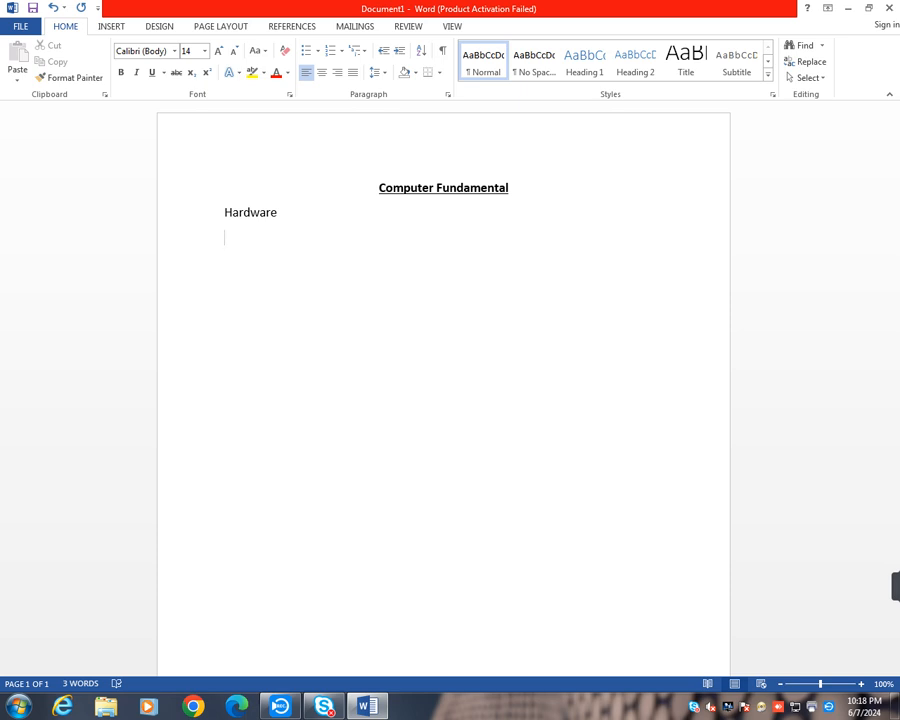
type("=rand()")
key("Return")
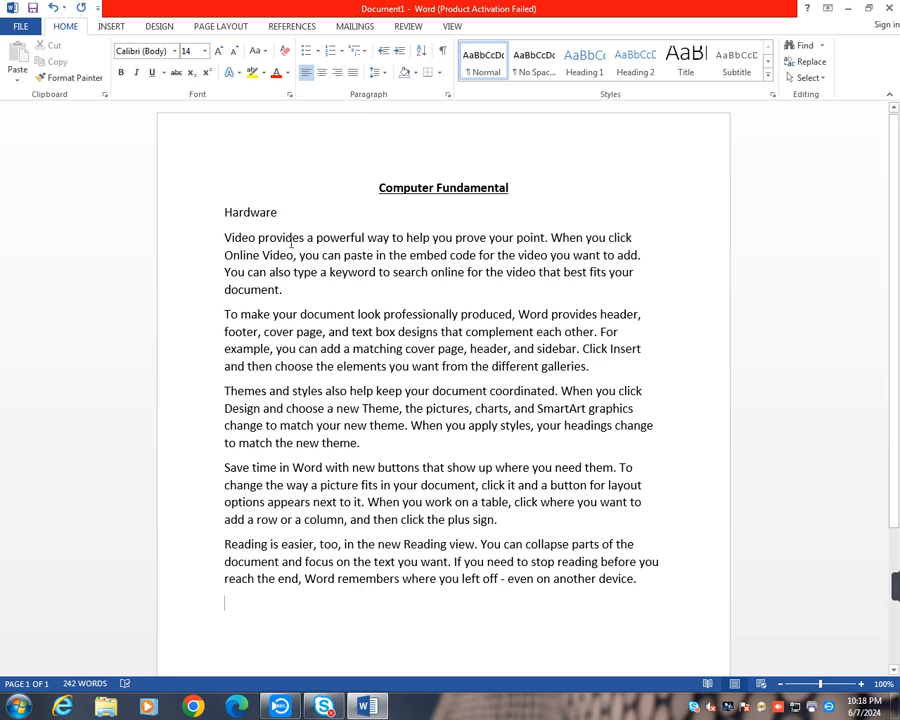
left_click_drag(224, 467, 645, 586)
key("Delete")
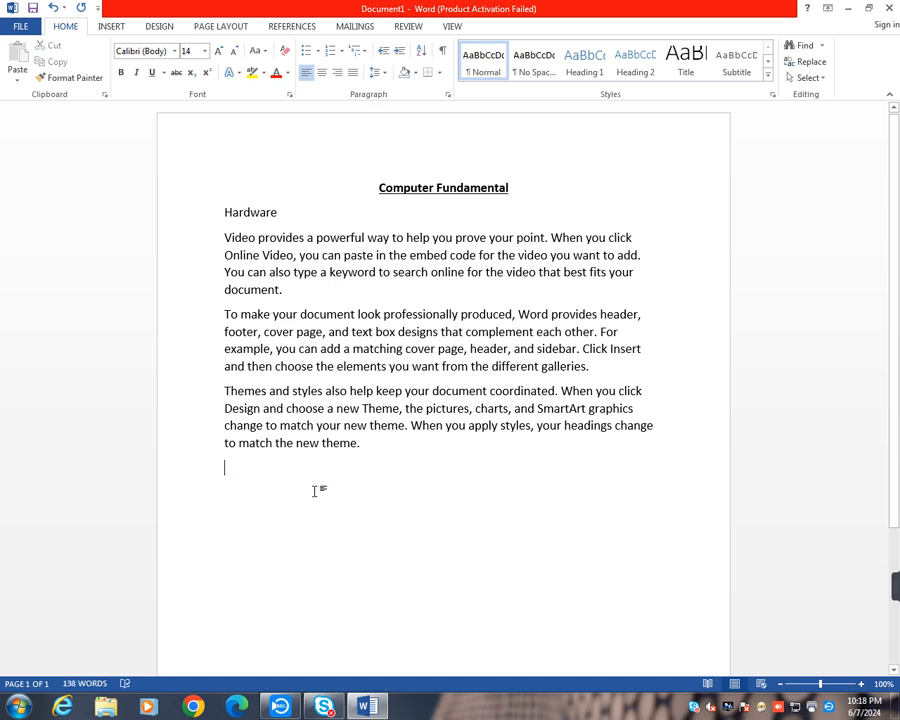
- Add a "Software" line after the Hardware text and generate sample text beneath it with =rand()
type("Sof")
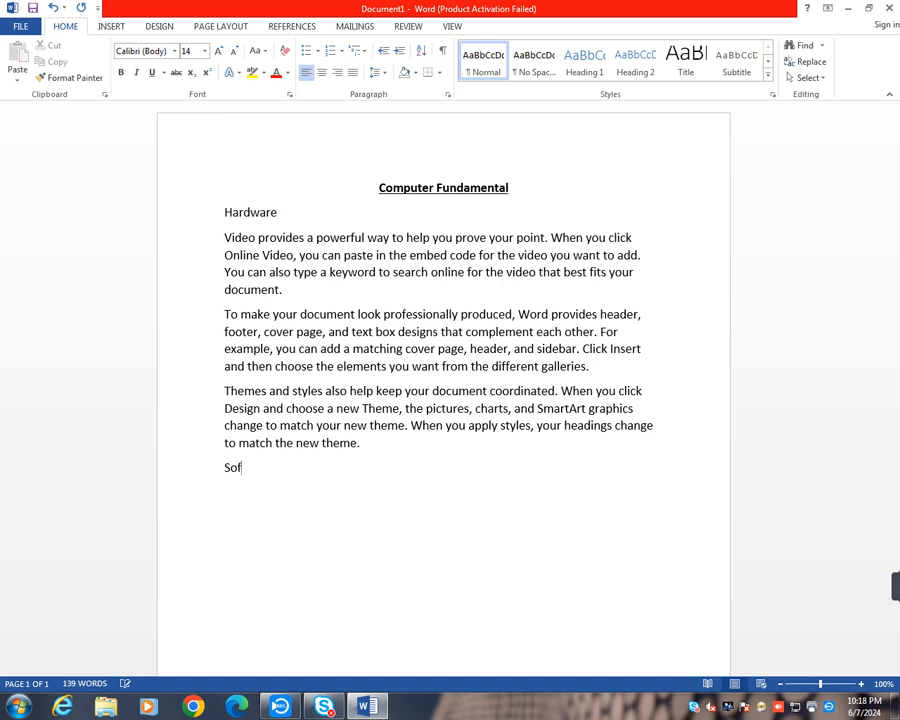
type("tware")
type("and()")
key("Return")
- Delete the last two sample paragraphs under "Software", from "Save time in Word" to "even on another device"
scroll(369, 470, "up", 1)
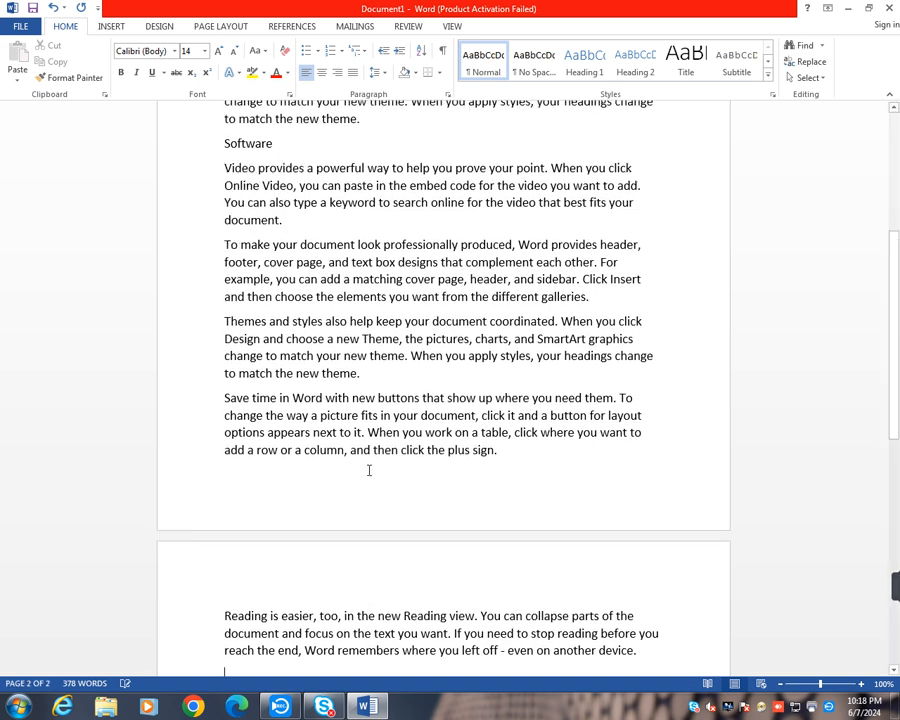
scroll(369, 470, "up", 2)
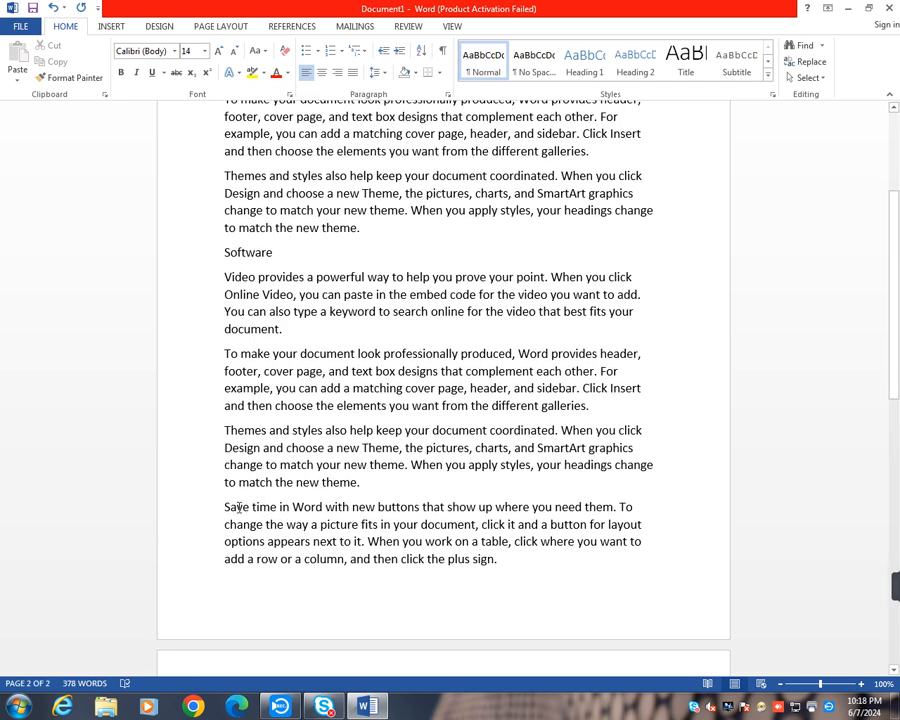
left_click_drag(225, 510, 604, 411)
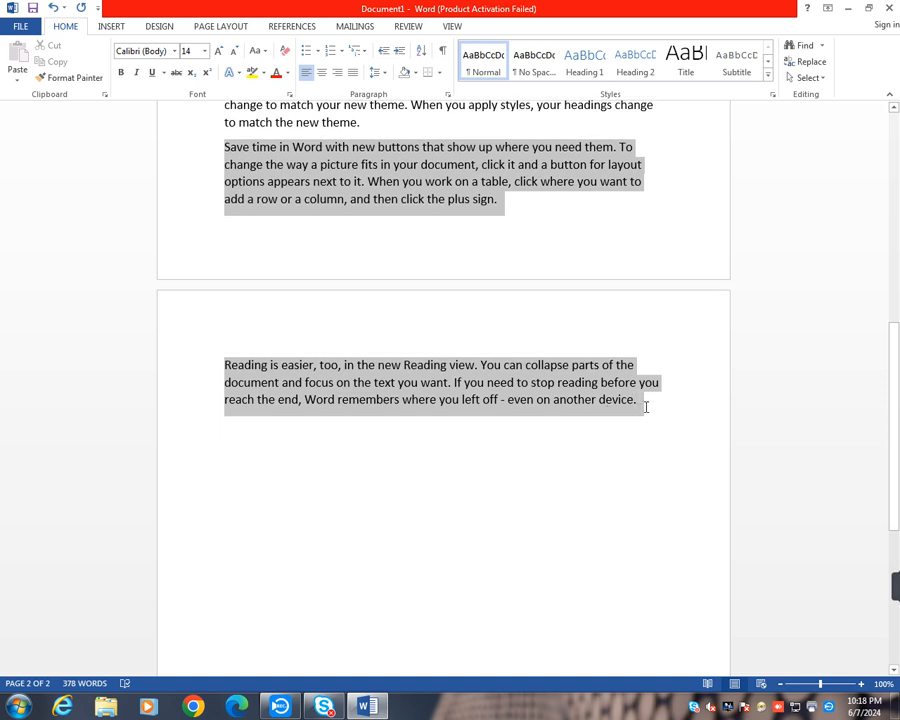
key("Delete")
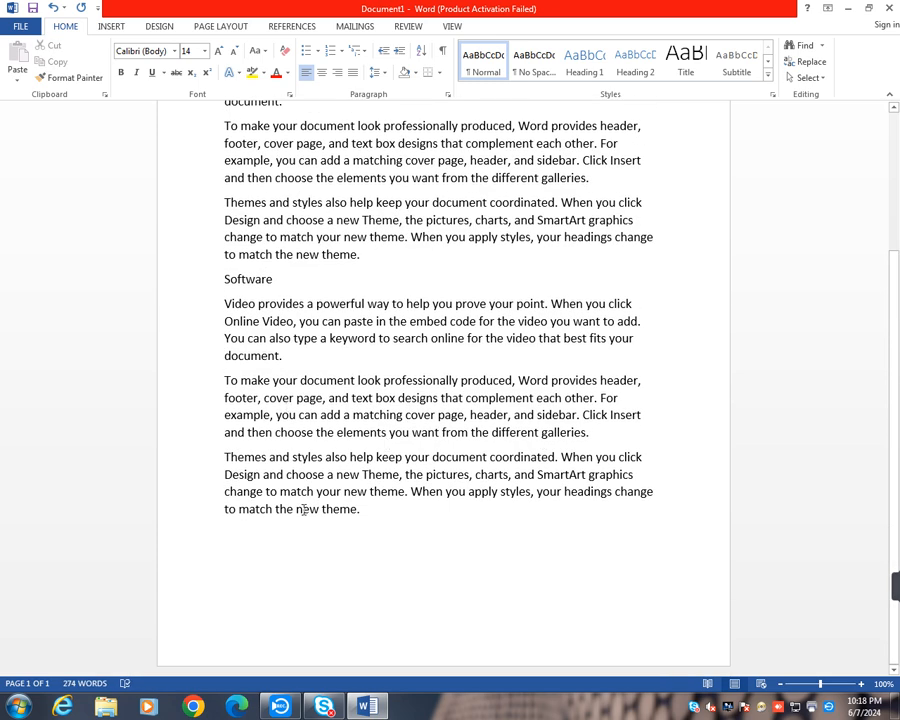
- Add a "Ram" line after the Software text and generate sample text beneath it with =rand()
left_click(263, 566)
type("Ram")
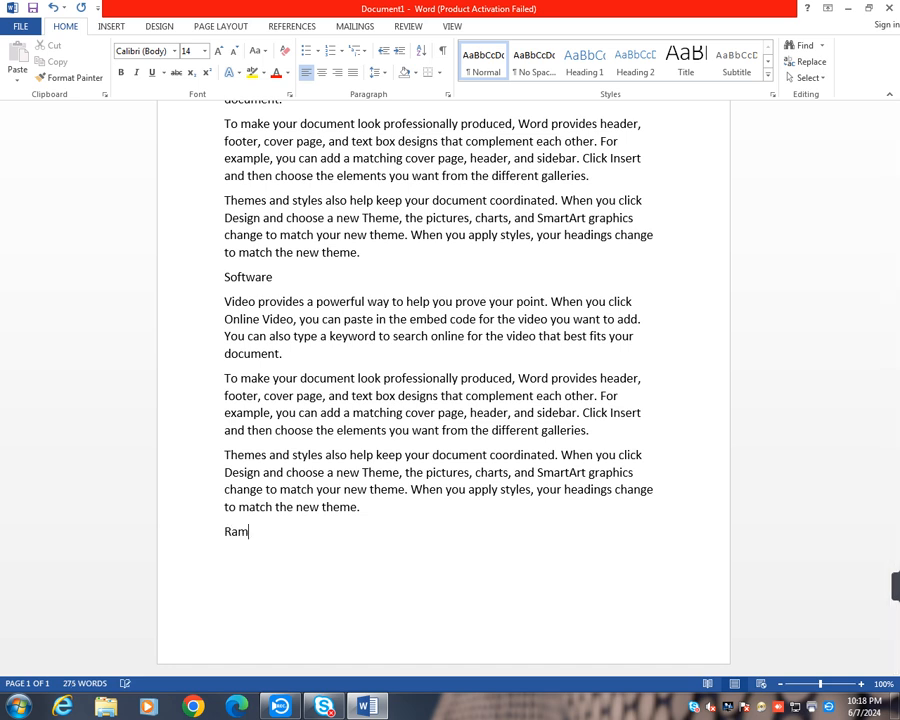
type("=rand()")
key("Return")
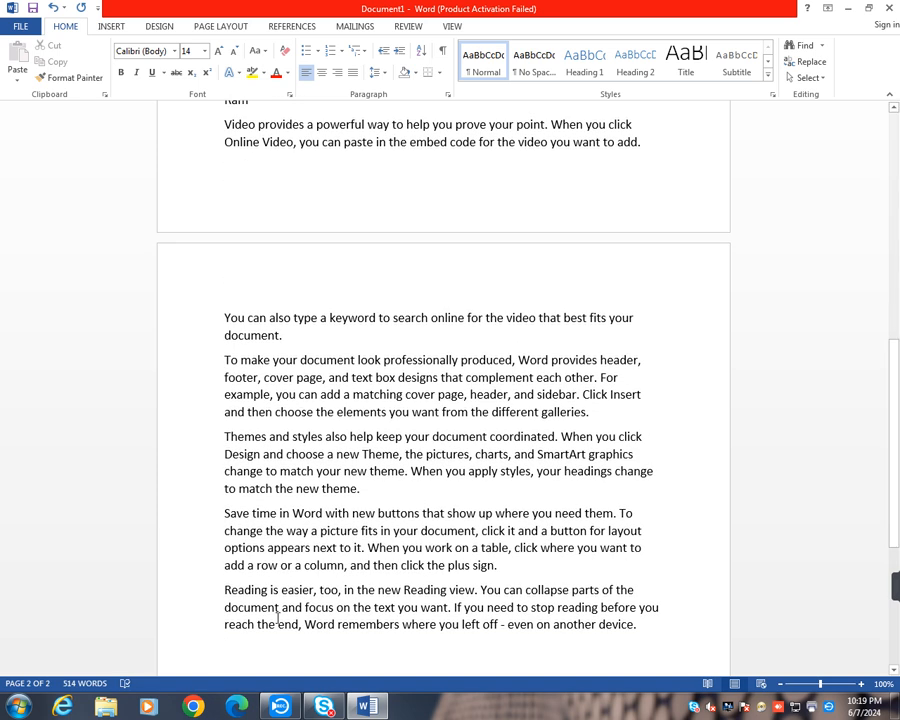
- Delete the last two sample paragraphs under "Ram", from "Save time in Word" to "even on another device"
scroll(303, 455, "up", 3)
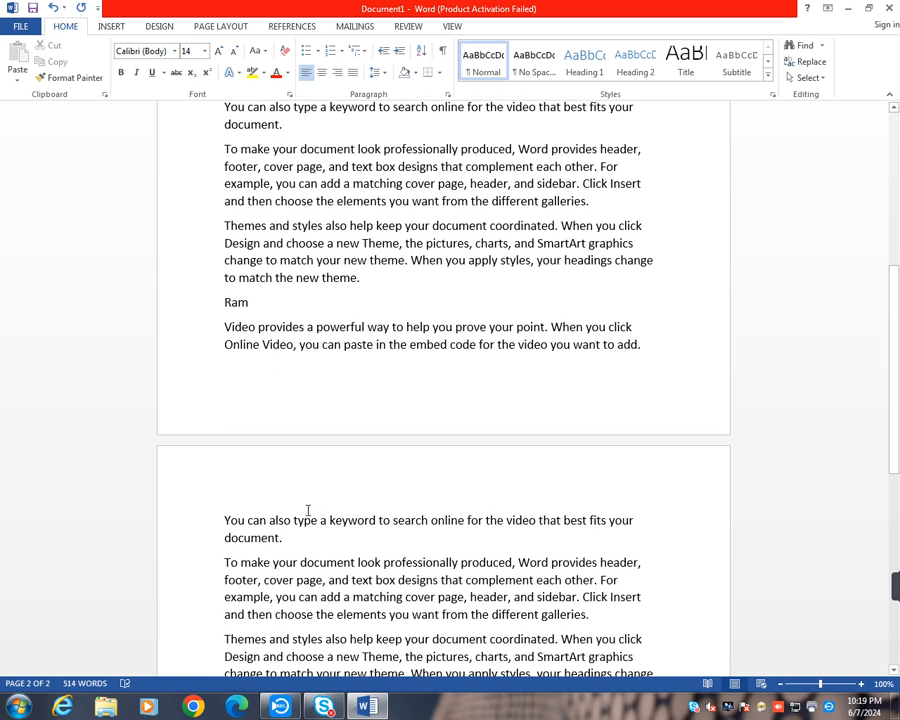
scroll(305, 515, "down", 1)
scroll(295, 578, "down", 2)
scroll(297, 583, "down", 2)
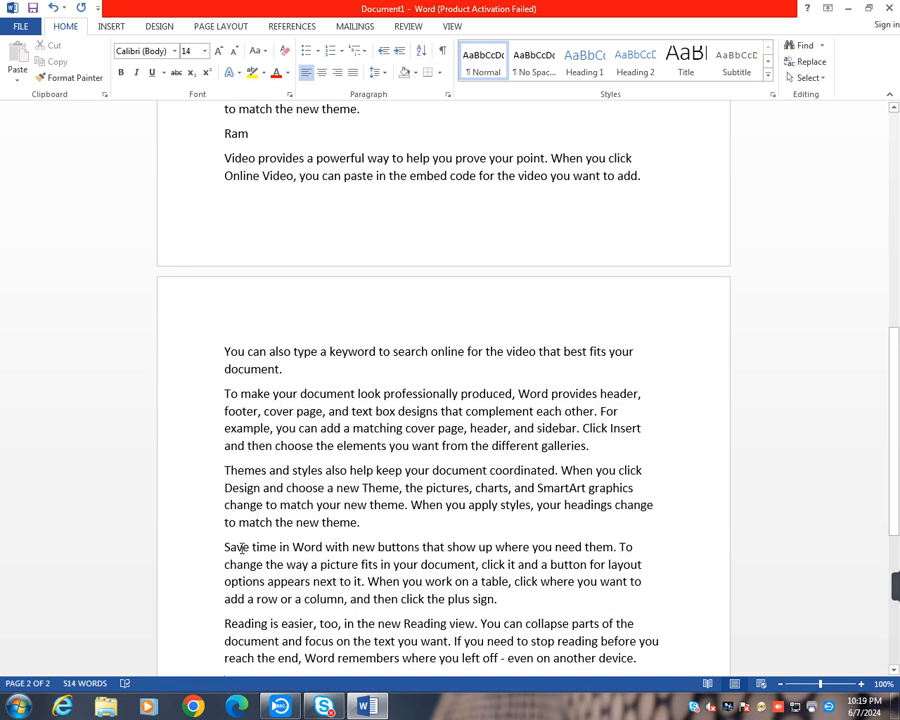
left_click_drag(225, 546, 645, 584)
key("Delete")
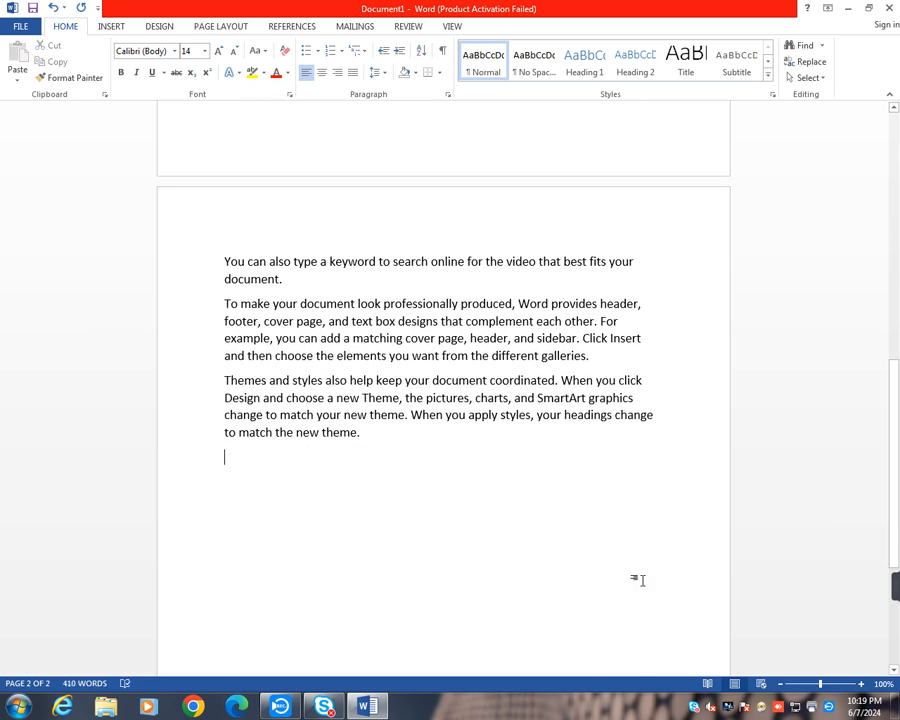
- Add a "Rom" line after the Ram text, generate =rand() sample text beneath it and delete the last two sample paragraphs
type("Rom ")
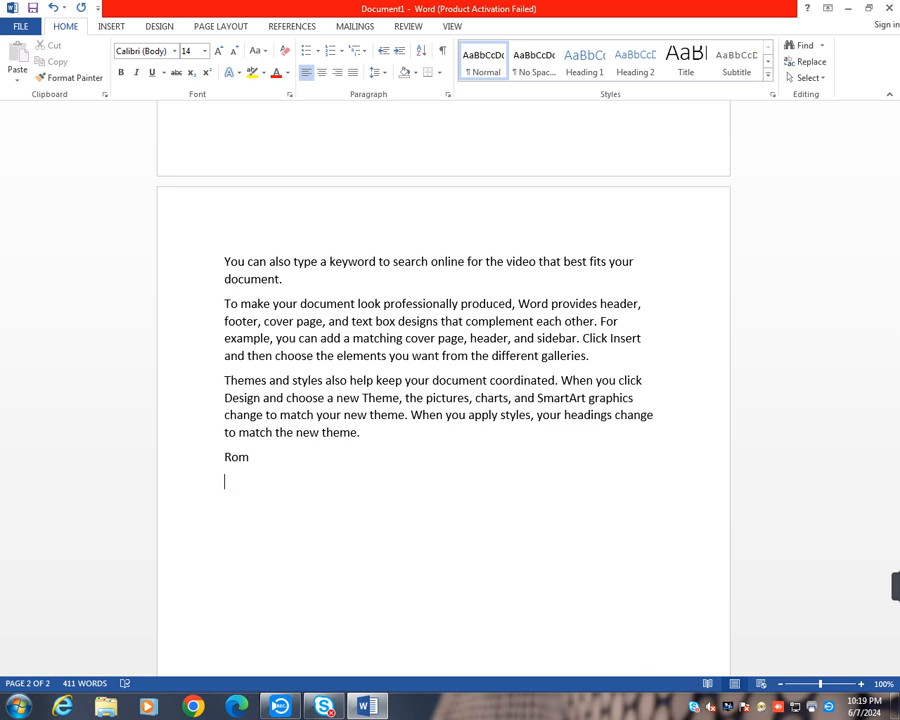
type("=rand()")
key("Return")
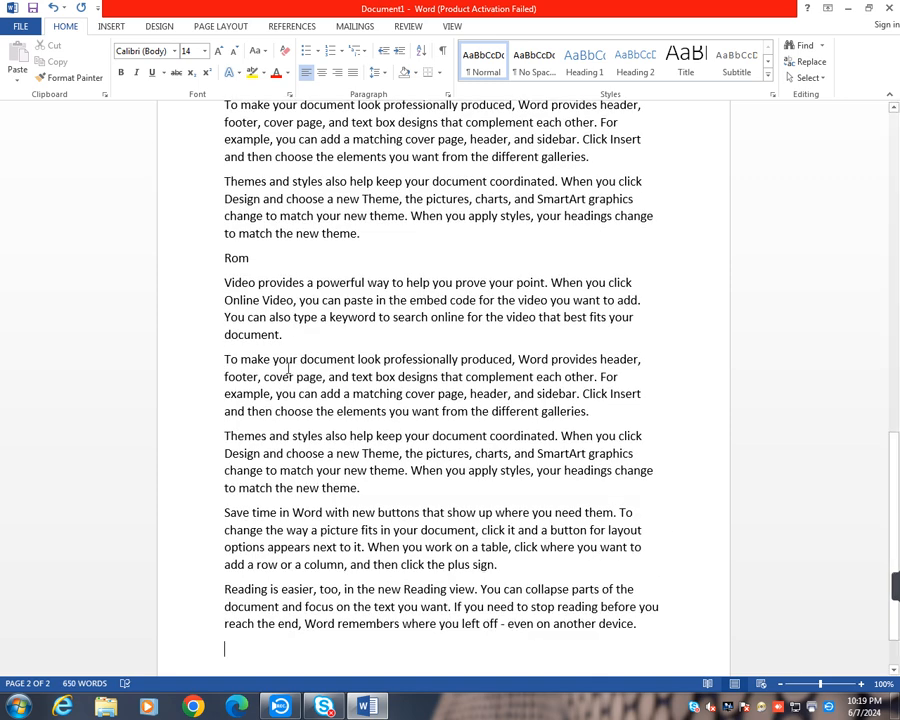
left_click_drag(224, 512, 639, 641)
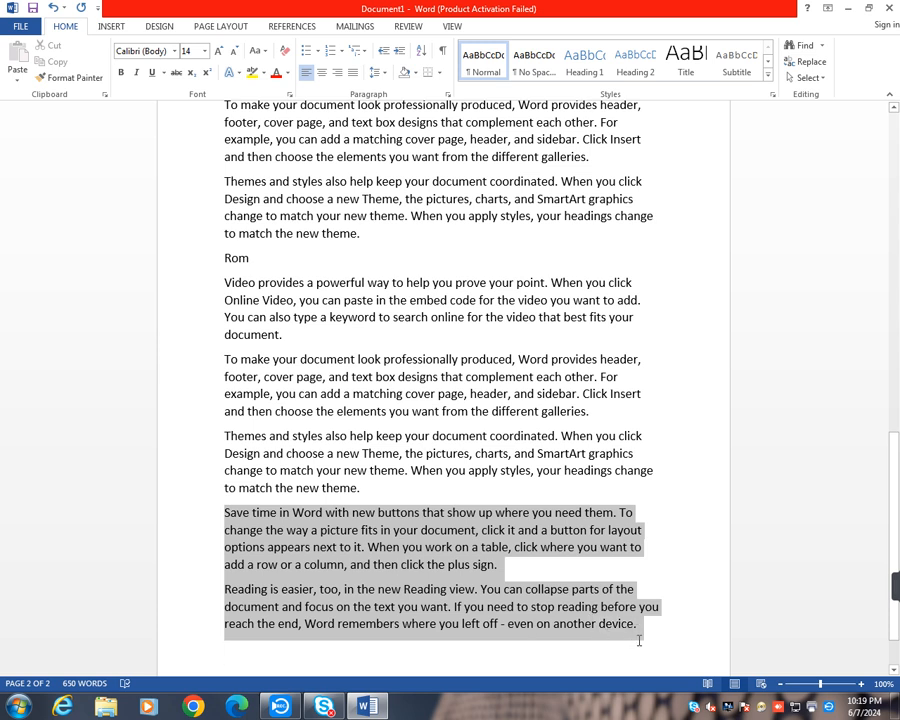
key("Delete")
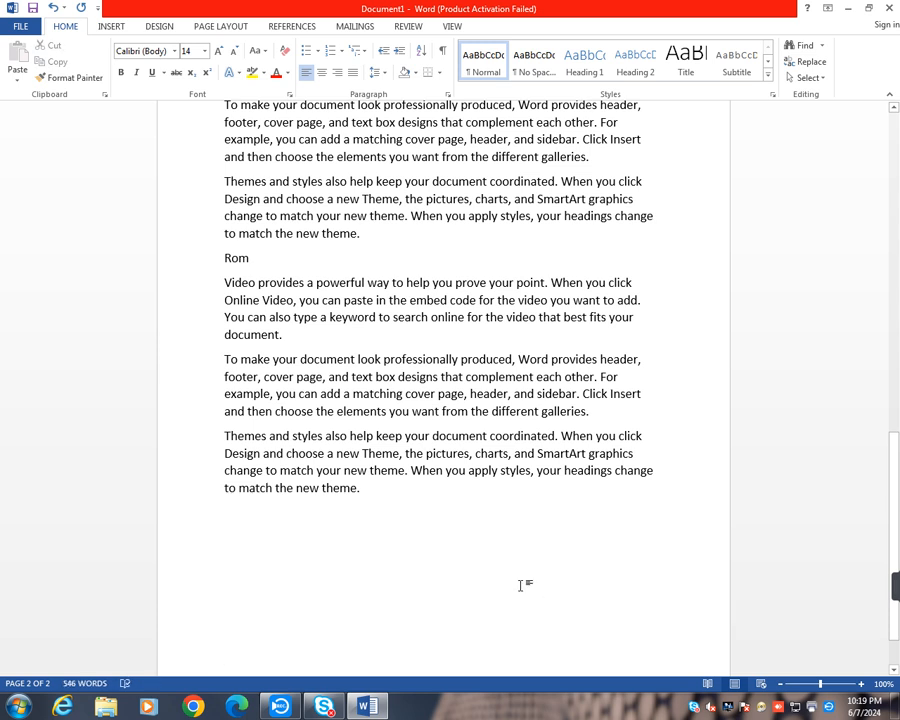
- Add a "CPU" line after the Rom text and generate sample text beneath it with =rand()
type("CPU")
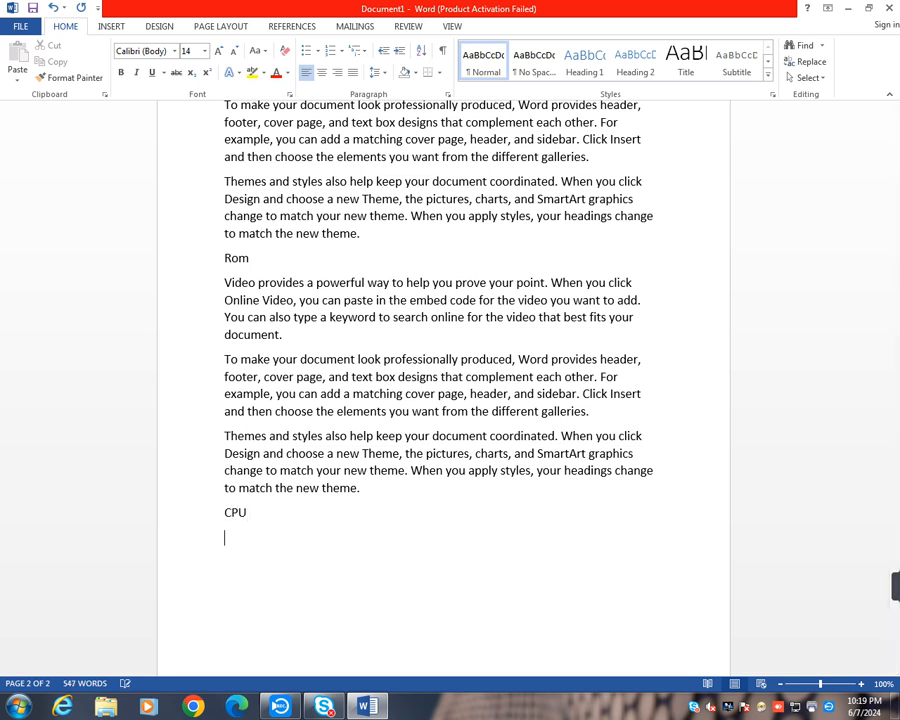
key("Return")
type("=rand()")
key("Return")
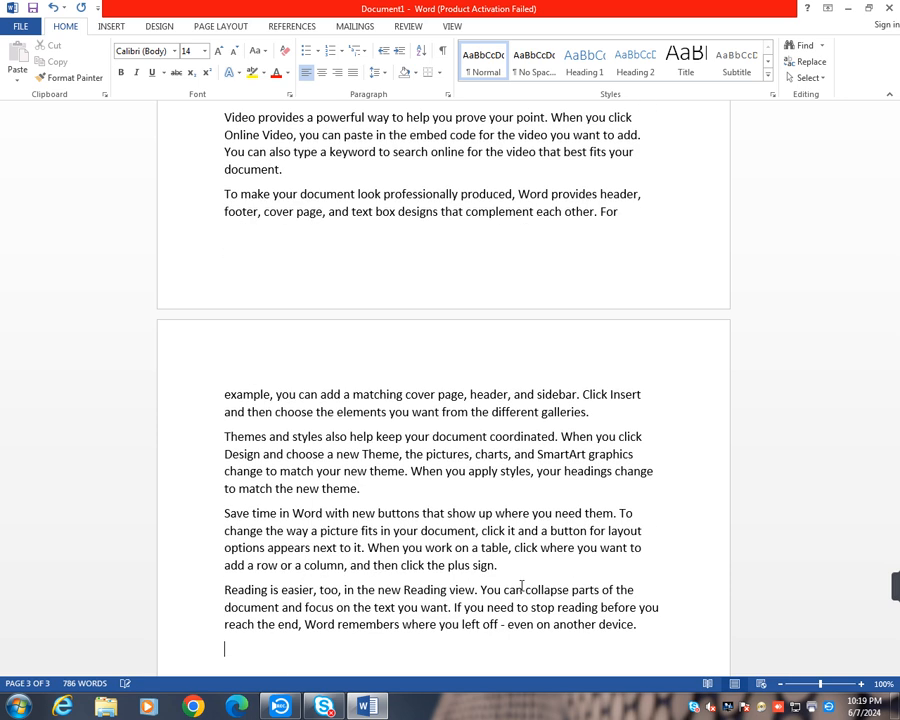
- Delete the last two sample paragraphs under "CPU", from "Save time in Word" to "even on another device"
scroll(549, 414, "up", 4)
scroll(550, 484, "down", 5)
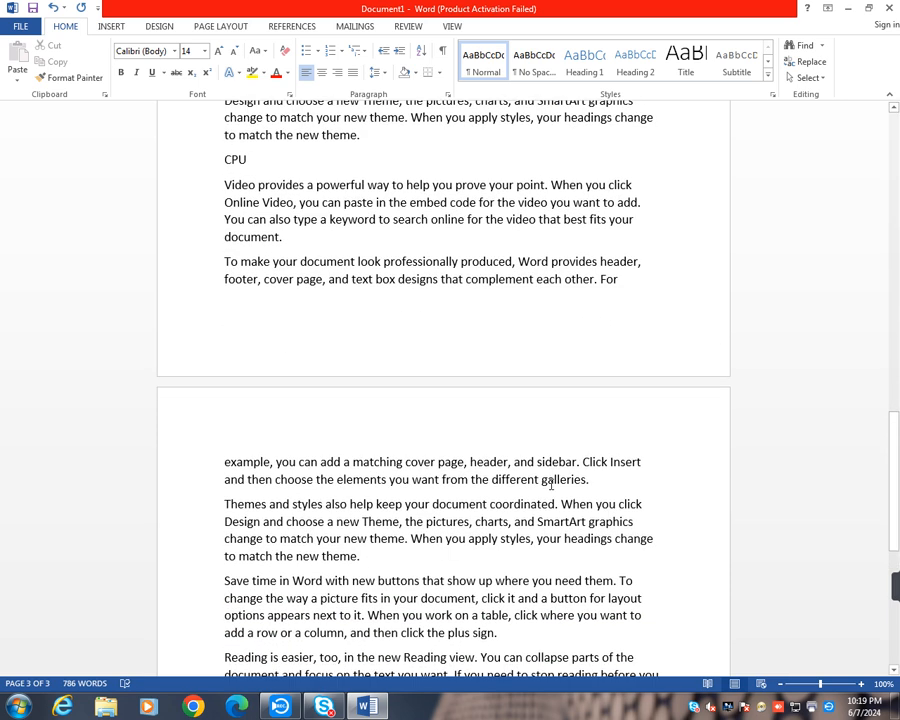
left_click_drag(224, 479, 683, 601)
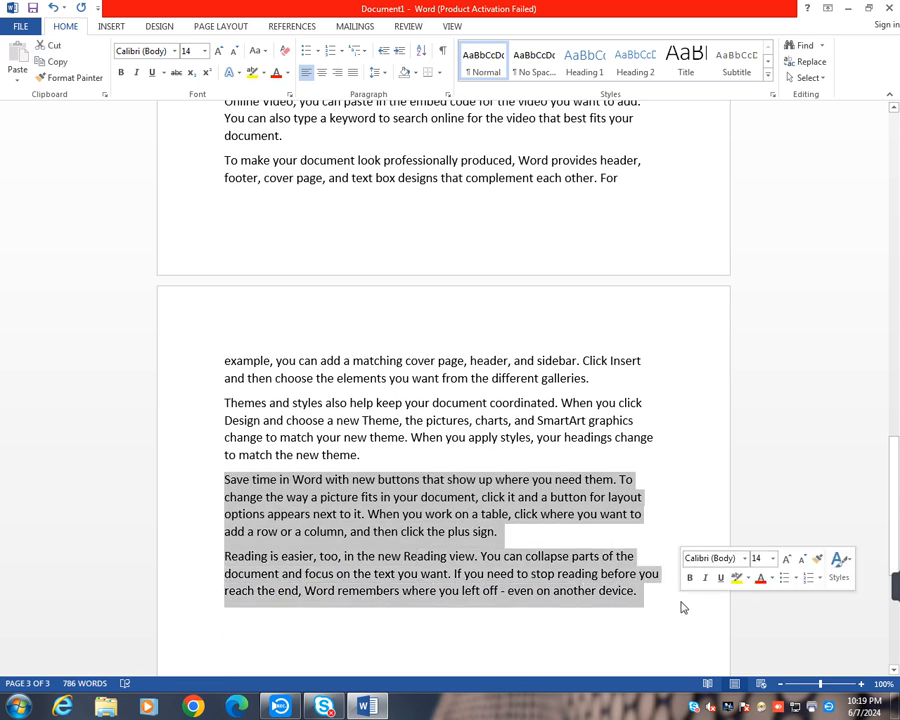
key("Delete")
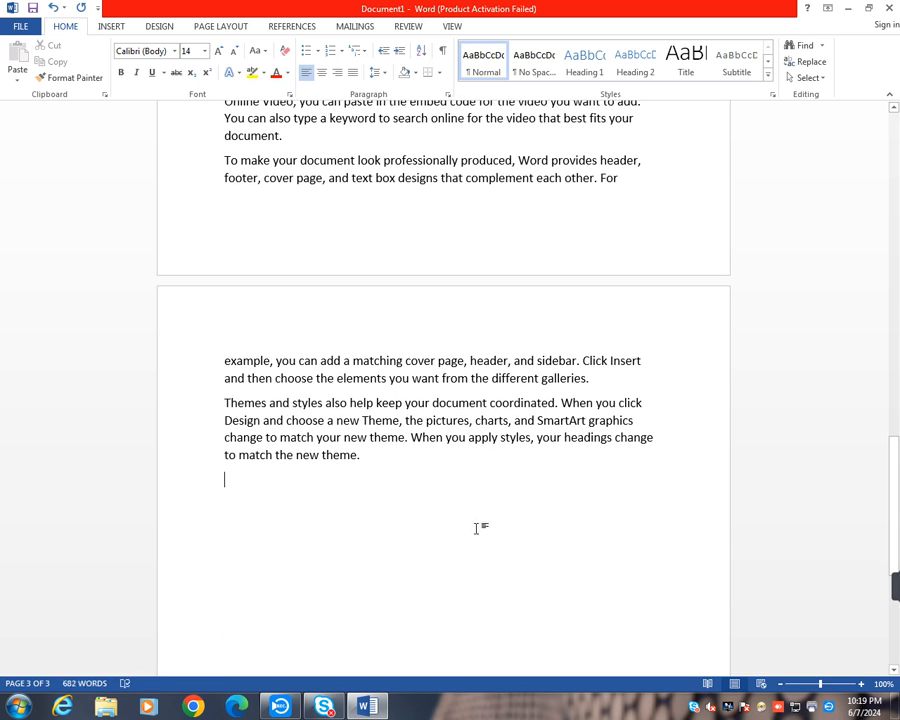
- Reduce the font size of the sample paragraphs under "Hardware" and "Software" to 12
scroll(477, 528, "up", 20)
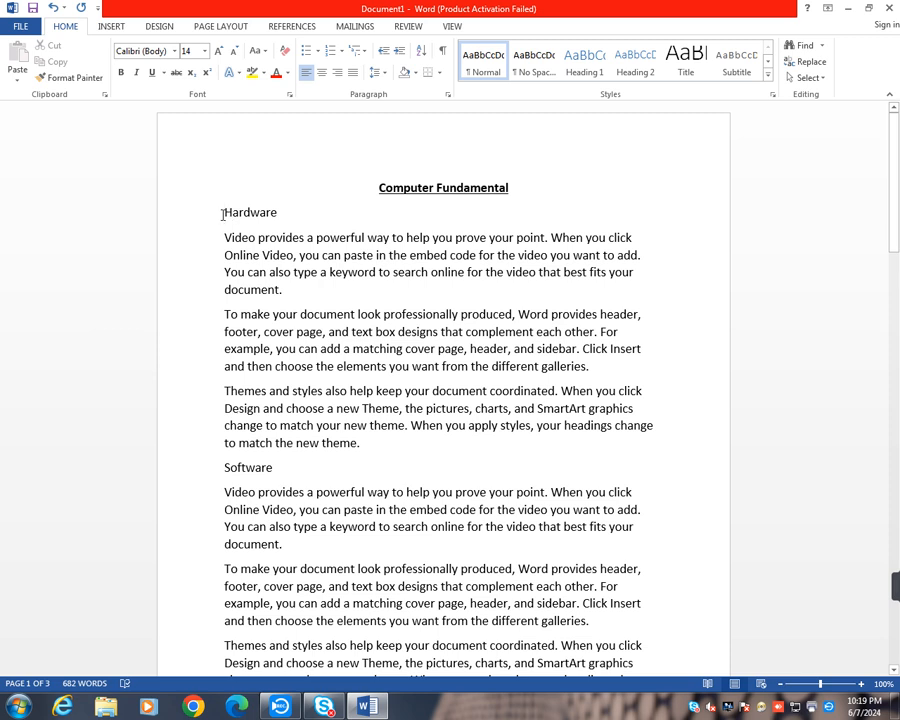
left_click_drag(225, 237, 405, 444)
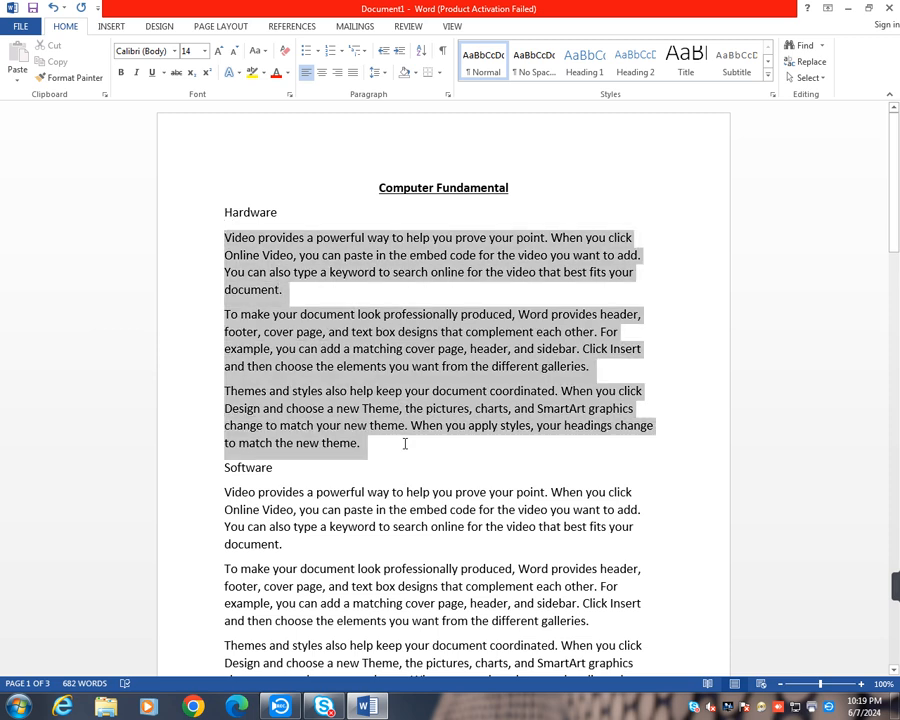
left_click(234, 52)
scroll(314, 392, "down", 2)
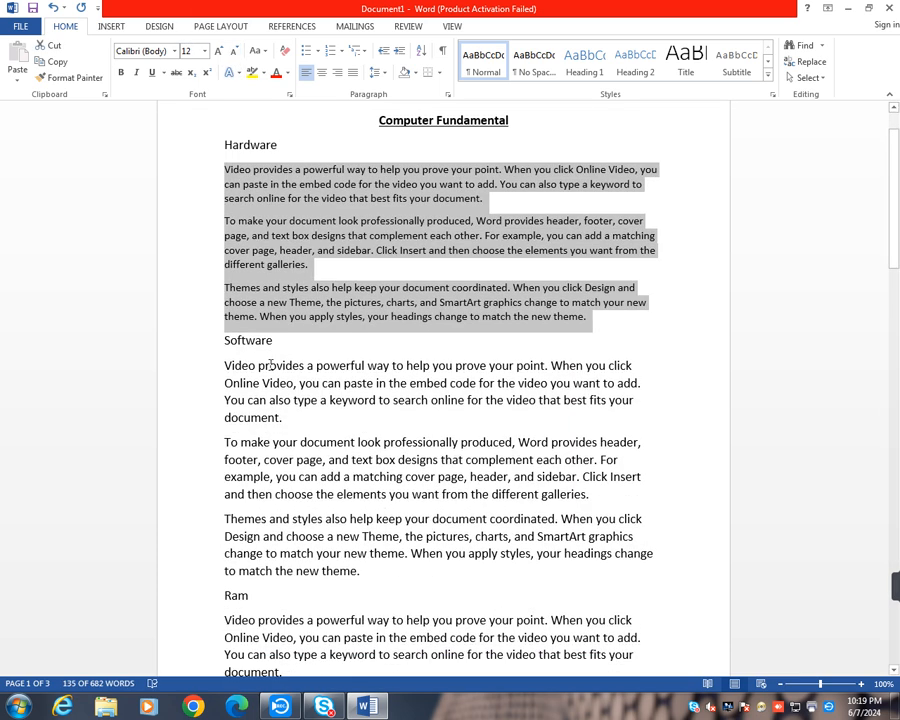
left_click(289, 343)
left_click_drag(225, 365, 427, 571)
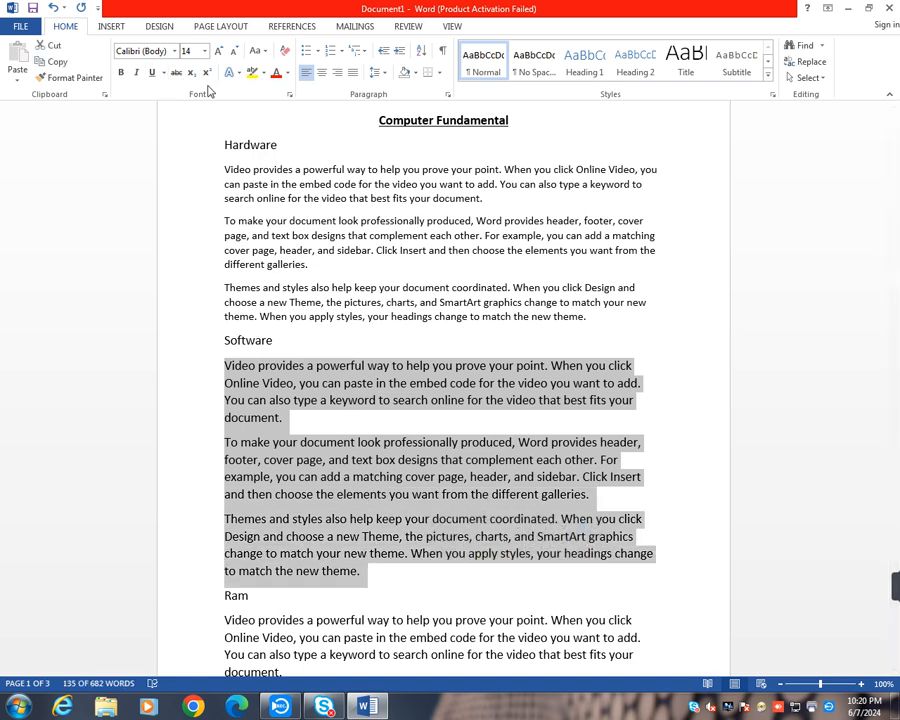
left_click(234, 51)
scroll(290, 370, "down", 4)
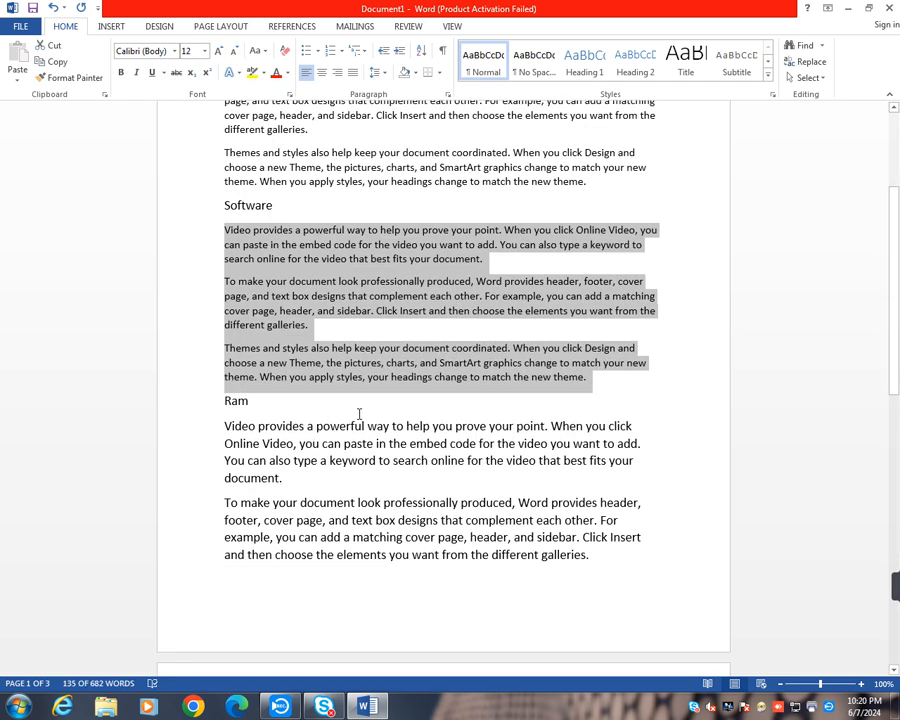
- Reduce the font size of the sample paragraphs under "Ram", "Rom" and "CPU" to 12
left_click_drag(227, 326, 508, 590)
left_click(234, 51)
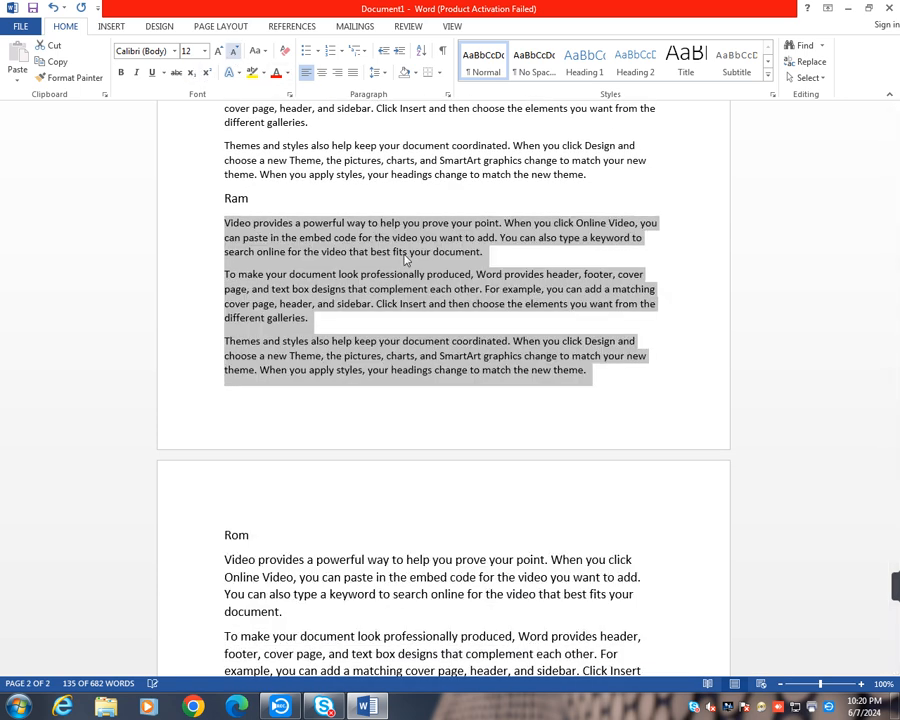
scroll(408, 261, "down", 3)
left_click_drag(224, 388, 367, 598)
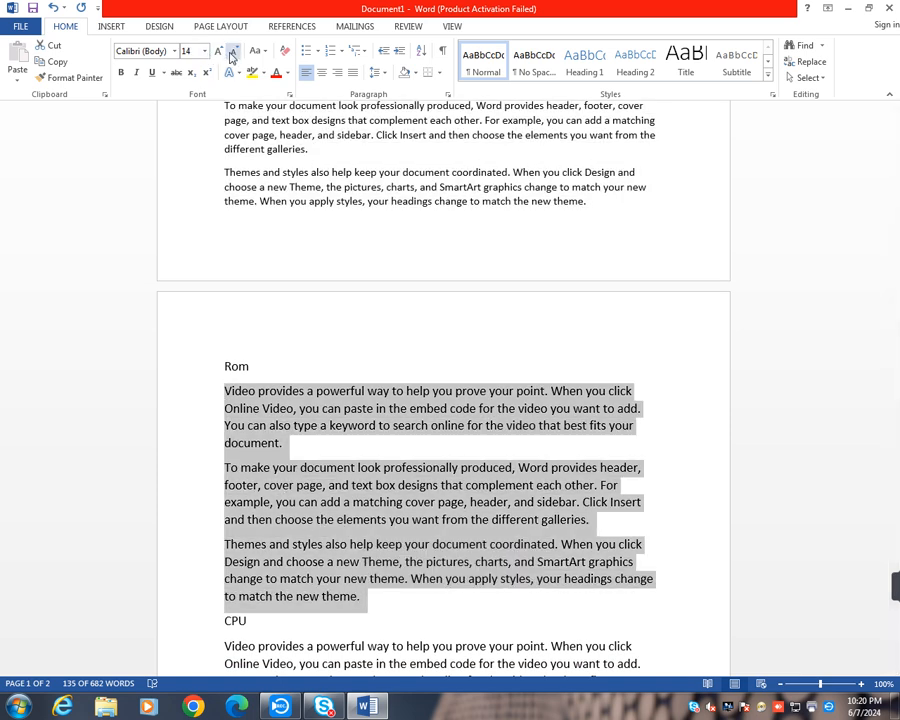
left_click(234, 51)
scroll(312, 422, "down", 3)
left_click_drag(222, 386, 394, 593)
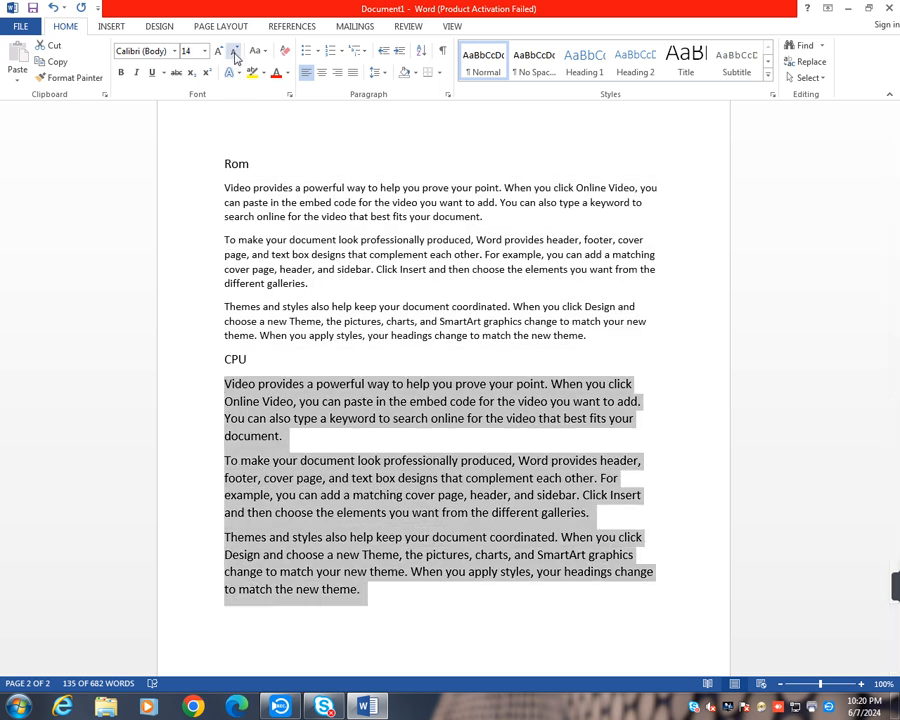
left_click(234, 51)
- Review the section names and their body text throughout the document
scroll(425, 467, "up", 5)
scroll(425, 467, "up", 5)
left_click(337, 288)
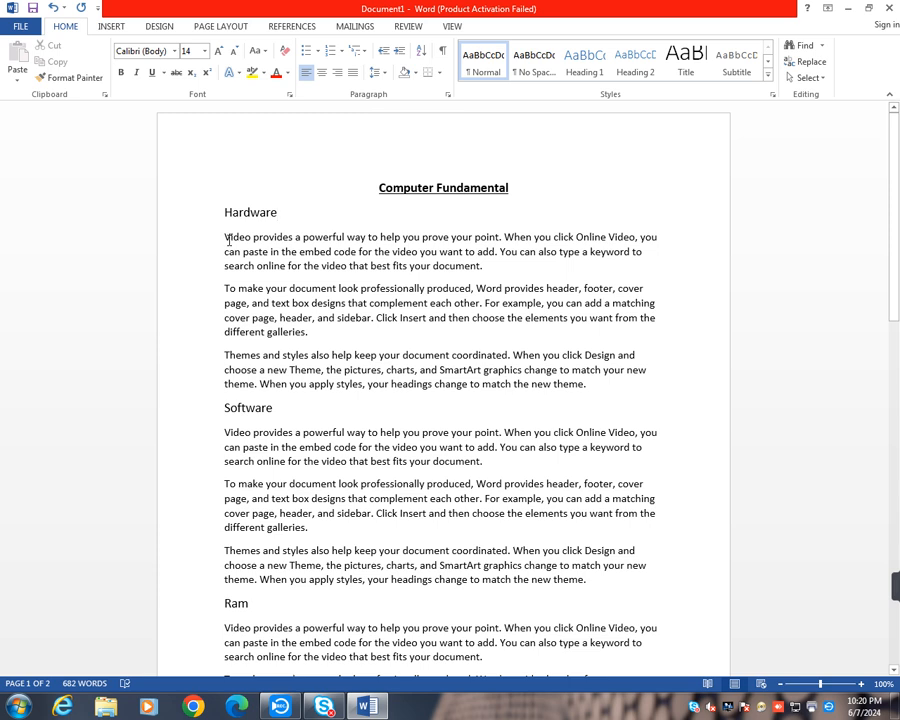
left_click(285, 411)
scroll(307, 506, "down", 2)
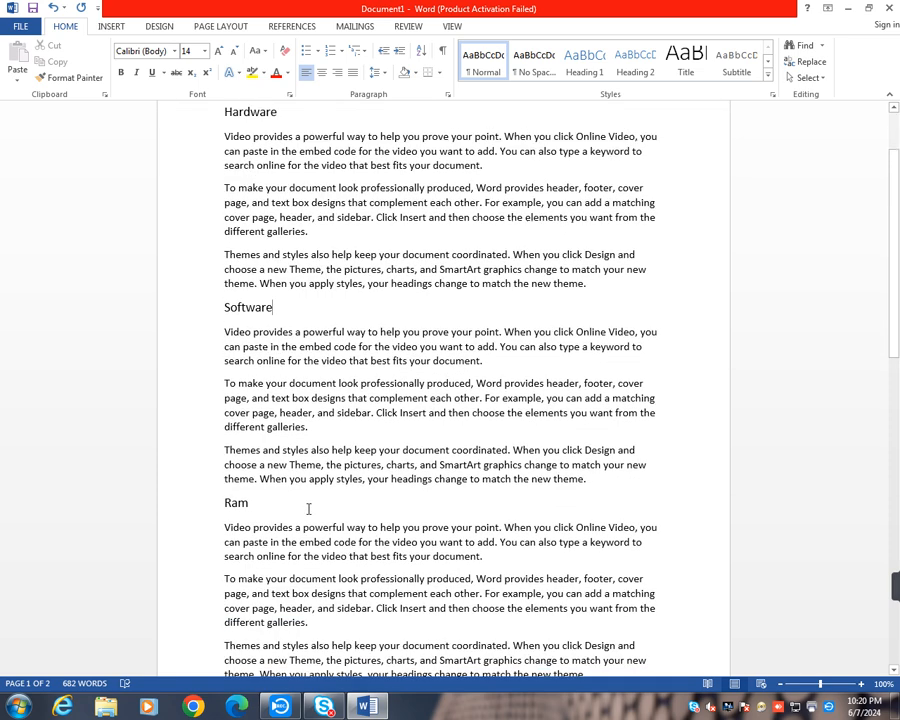
scroll(239, 510, "down", 1)
scroll(239, 510, "down", 5)
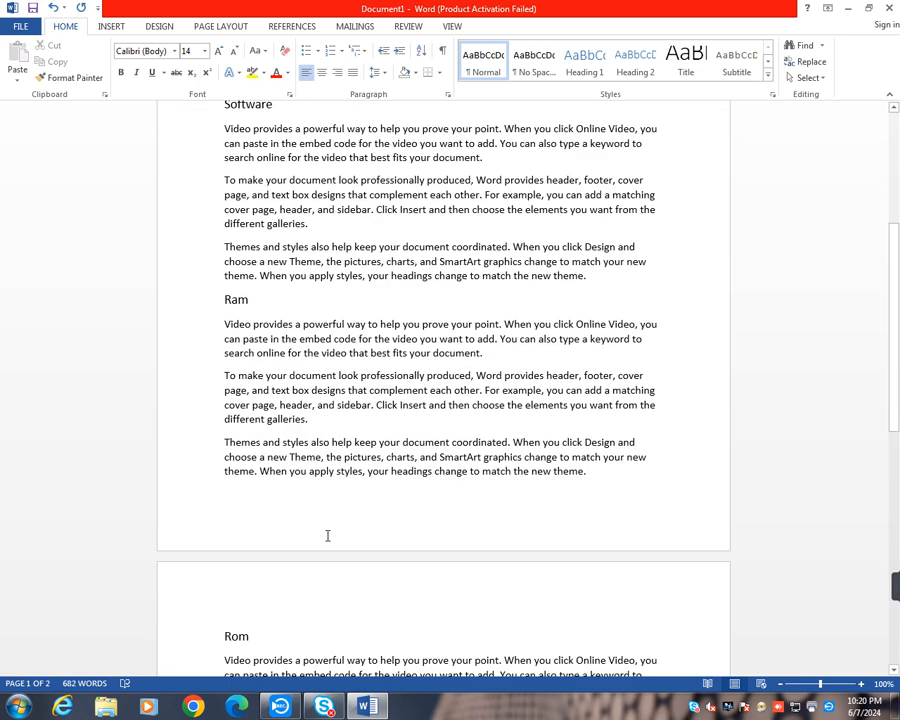
scroll(290, 510, "down", 5)
scroll(360, 476, "up", 12)
scroll(445, 440, "up", 1)
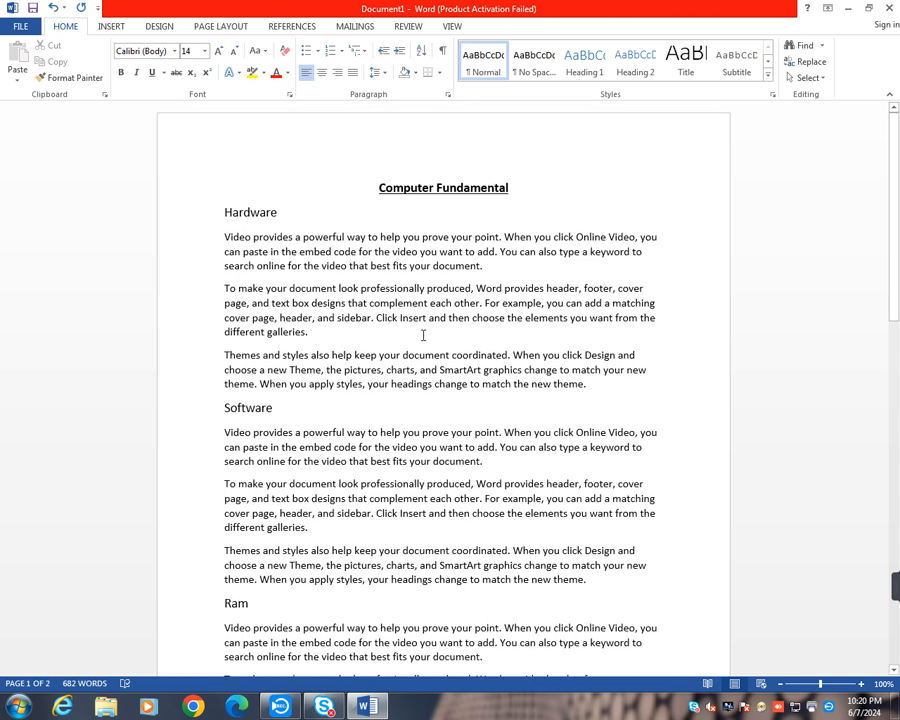
- Apply the Heading 1 style to the "Hardware" and "Software" lines
left_click_drag(218, 211, 278, 213)
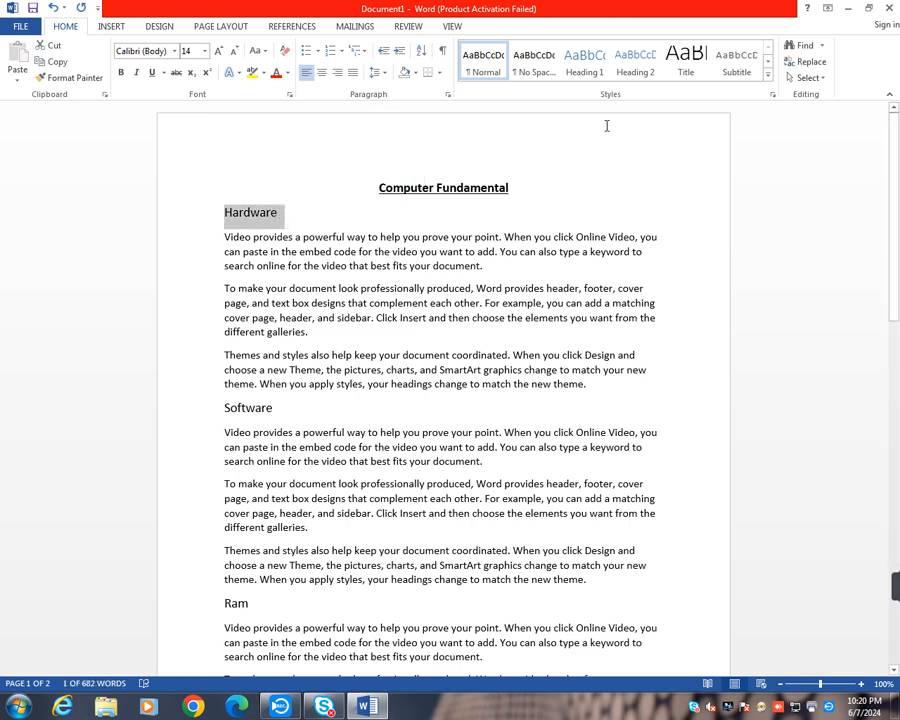
left_click(588, 74)
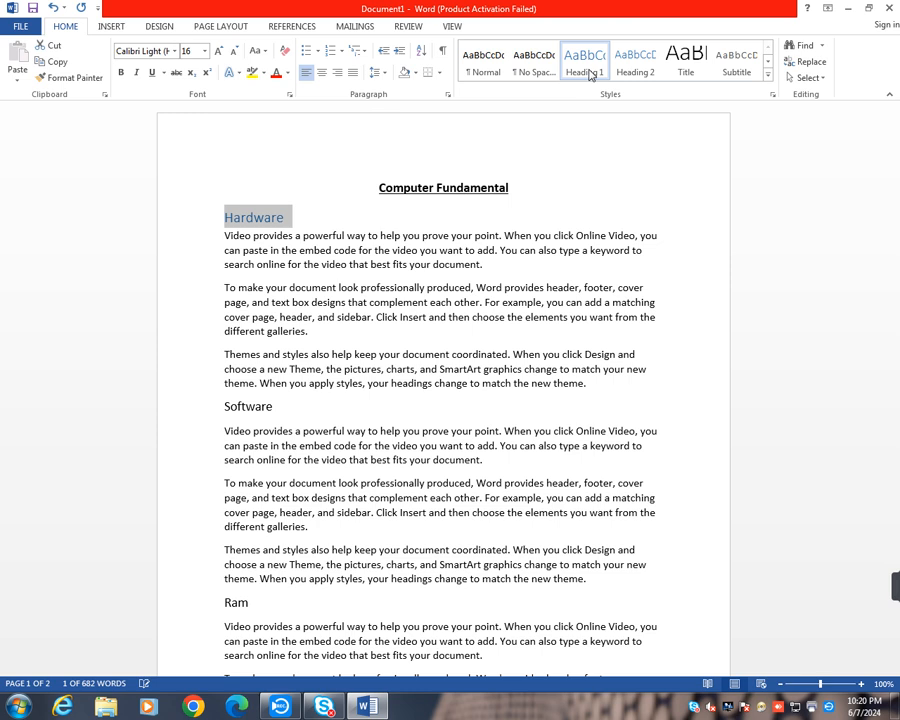
left_click(486, 266)
left_click(223, 406)
left_click_drag(247, 415, 274, 411)
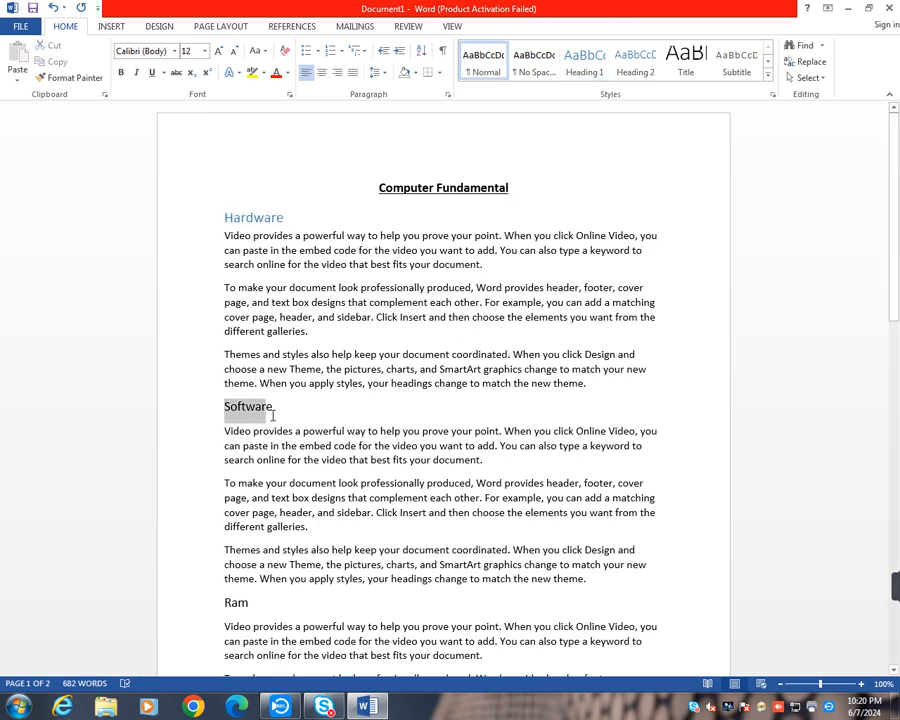
left_click(588, 64)
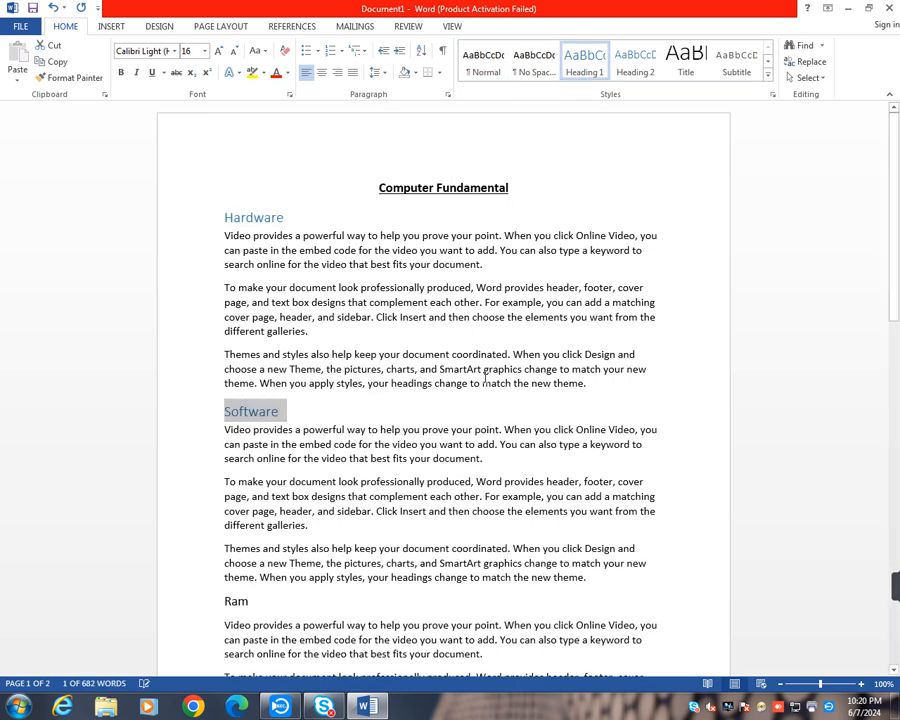
- Apply the Heading 1 style to the "Ram", "Rom" and "CPU" lines
scroll(450, 430, "down", 3)
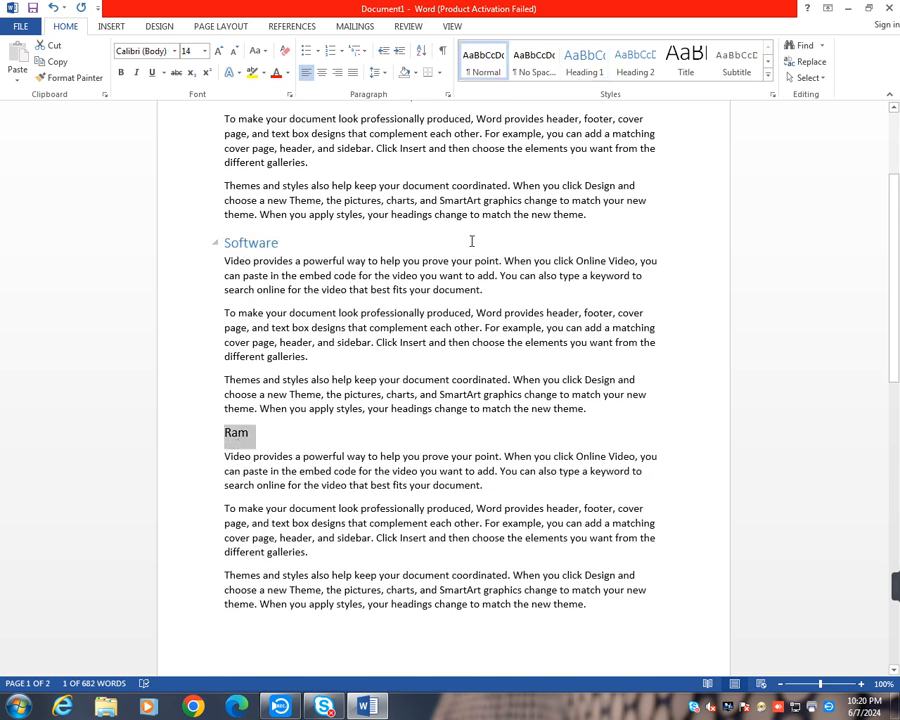
left_click(567, 72)
scroll(389, 458, "down", 5)
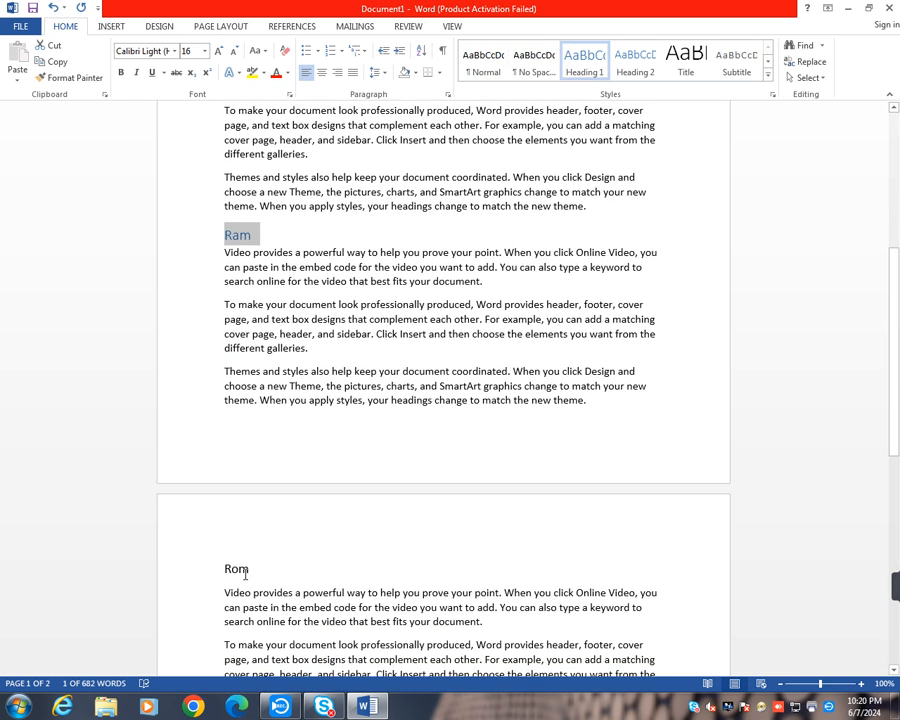
left_click_drag(221, 565, 257, 570)
left_click(584, 62)
scroll(542, 338, "down", 5)
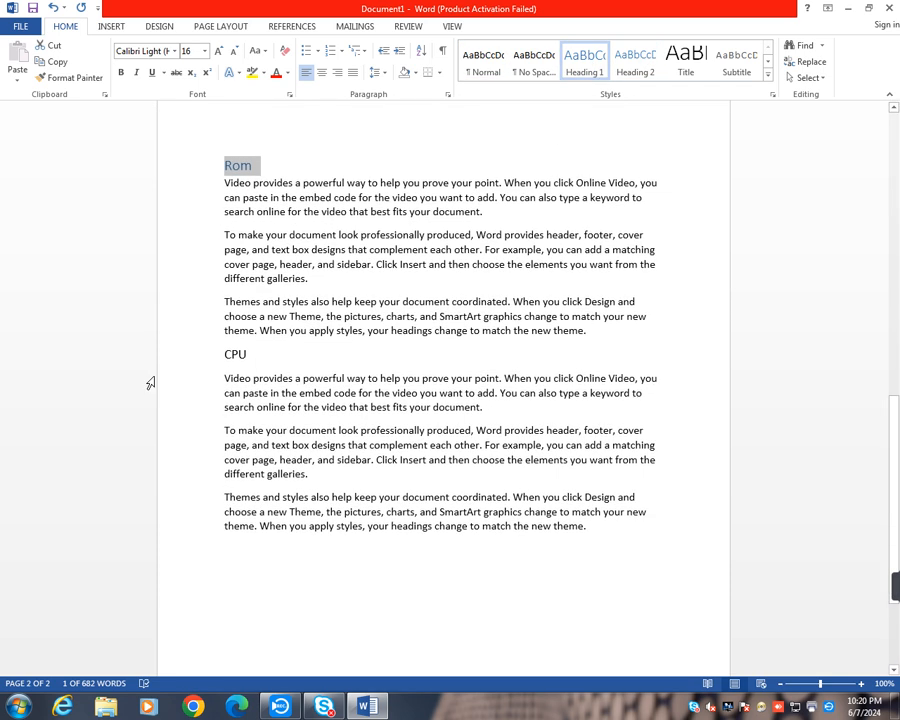
left_click(214, 357)
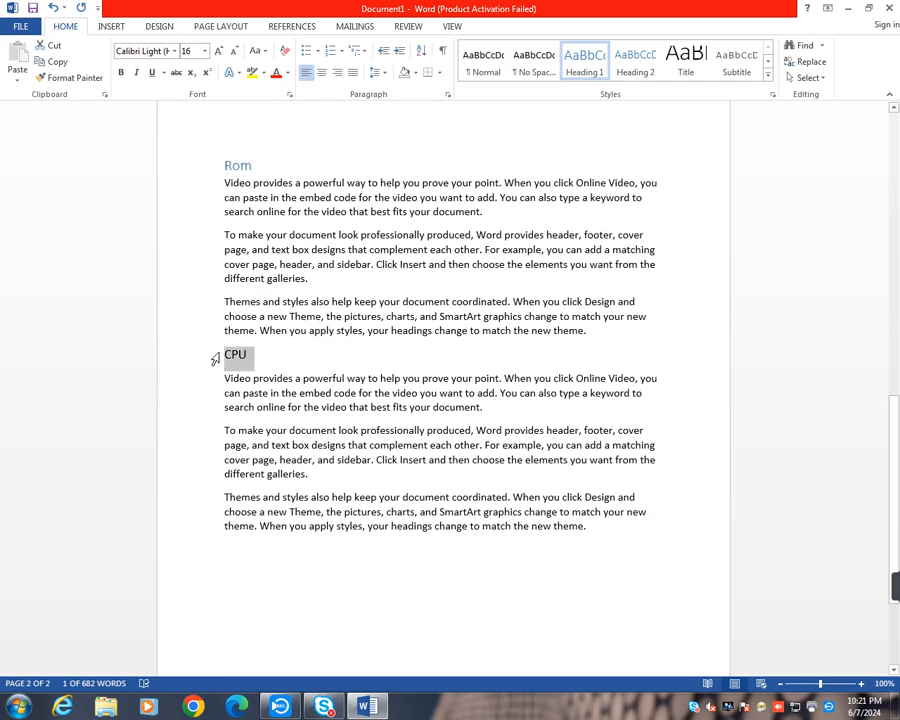
left_click(592, 62)
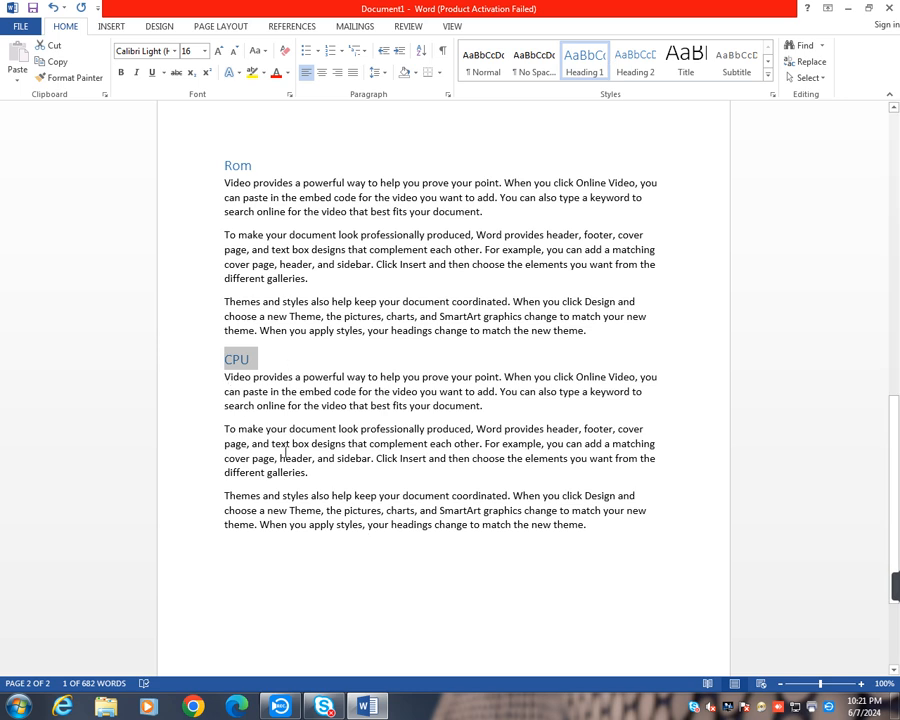
left_click(281, 391)
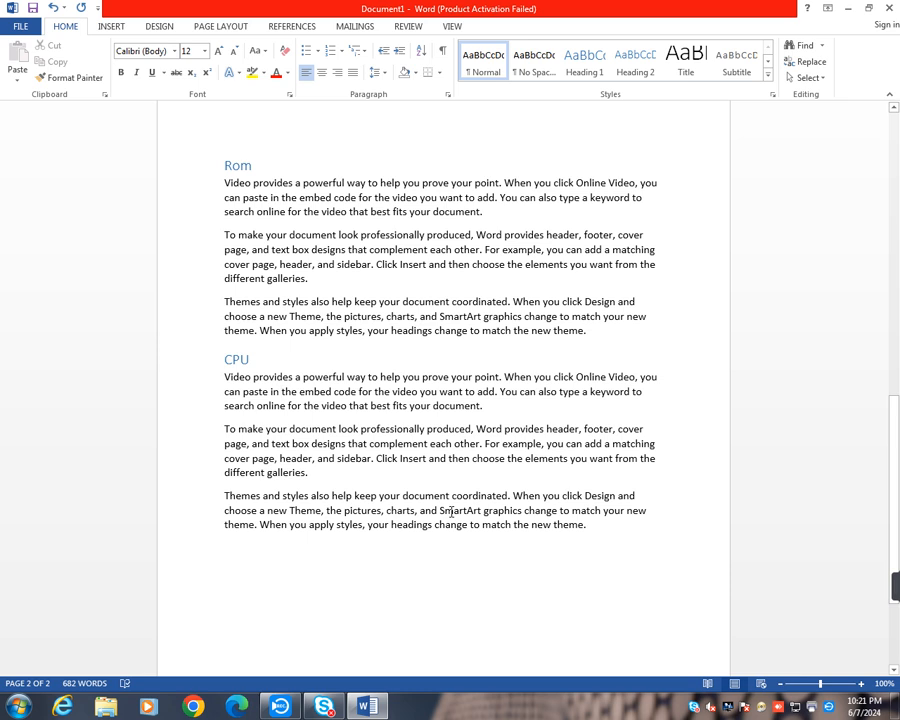
- Insert an Automatic Table 1 table of contents at the cursor in the first paragraph under "CPU"
scroll(451, 511, "up", 20)
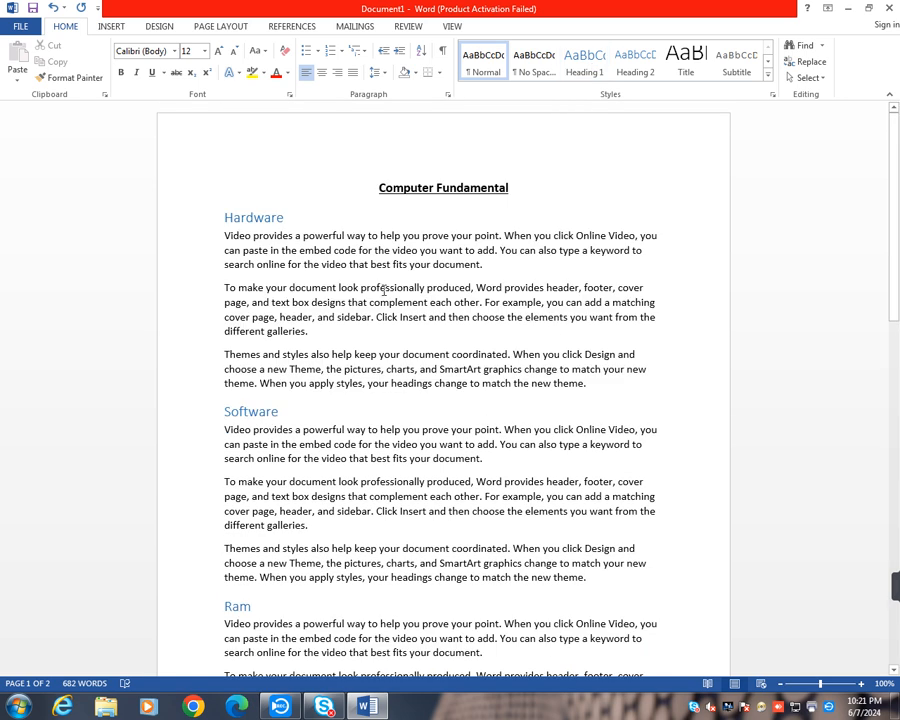
left_click(291, 27)
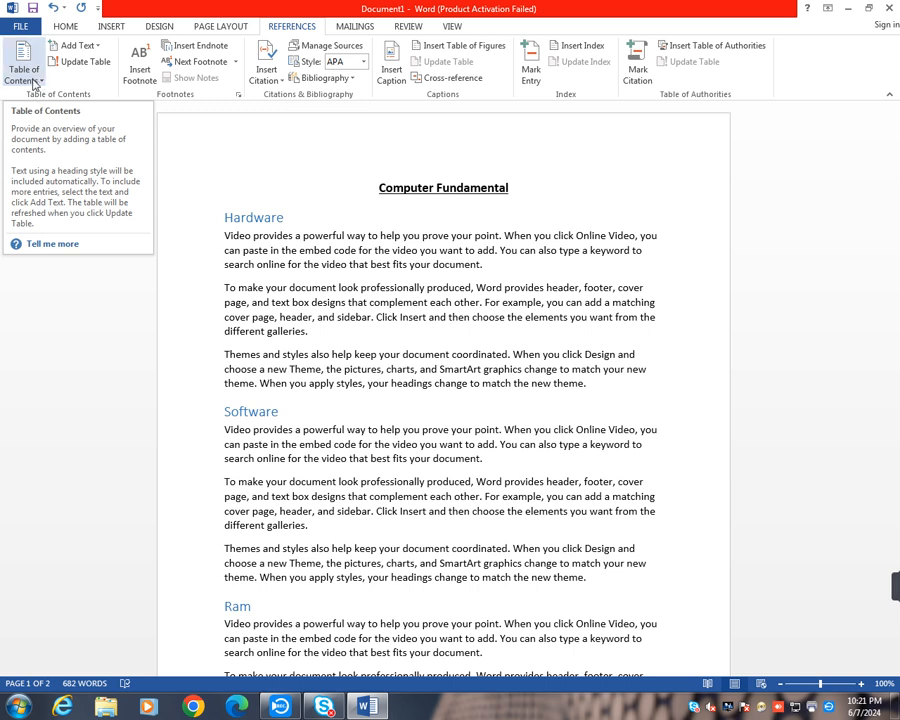
left_click(40, 82)
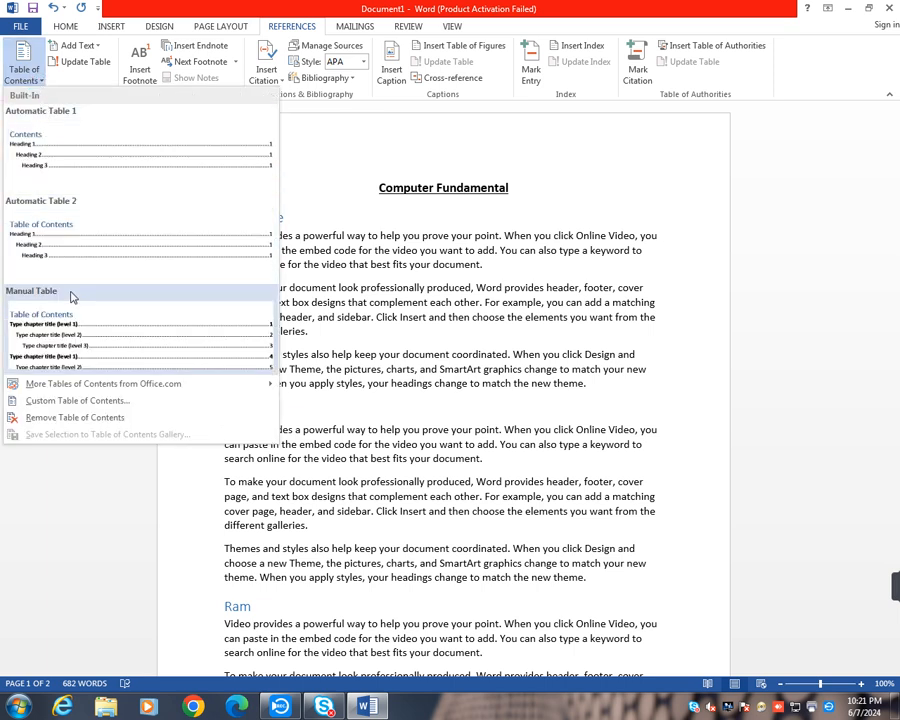
left_click(99, 160)
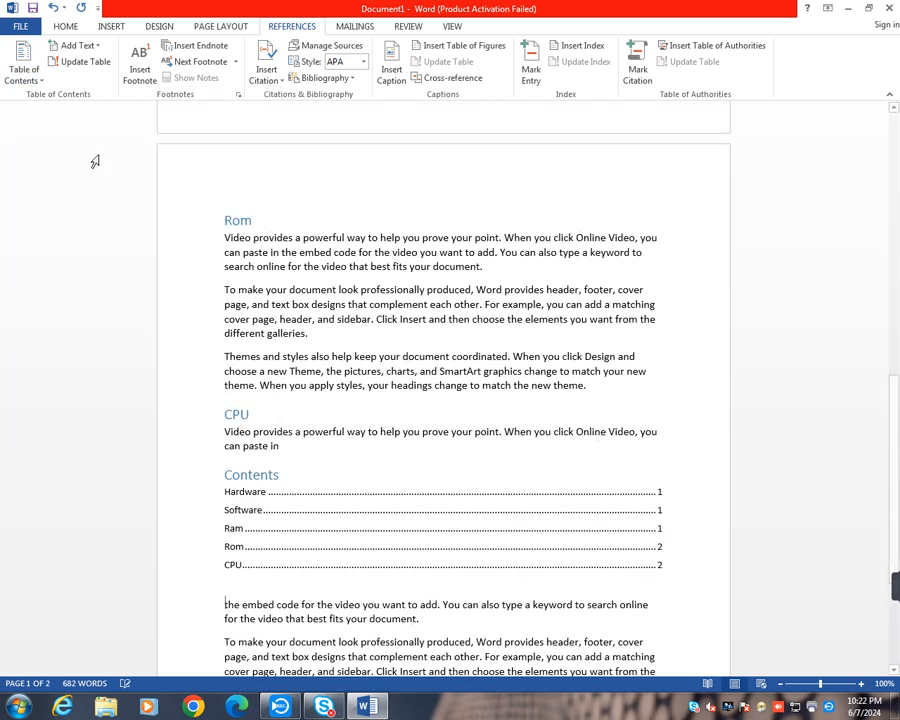
- Undo the insertion of the table of contents under the "CPU" heading
scroll(474, 443, "up", 4)
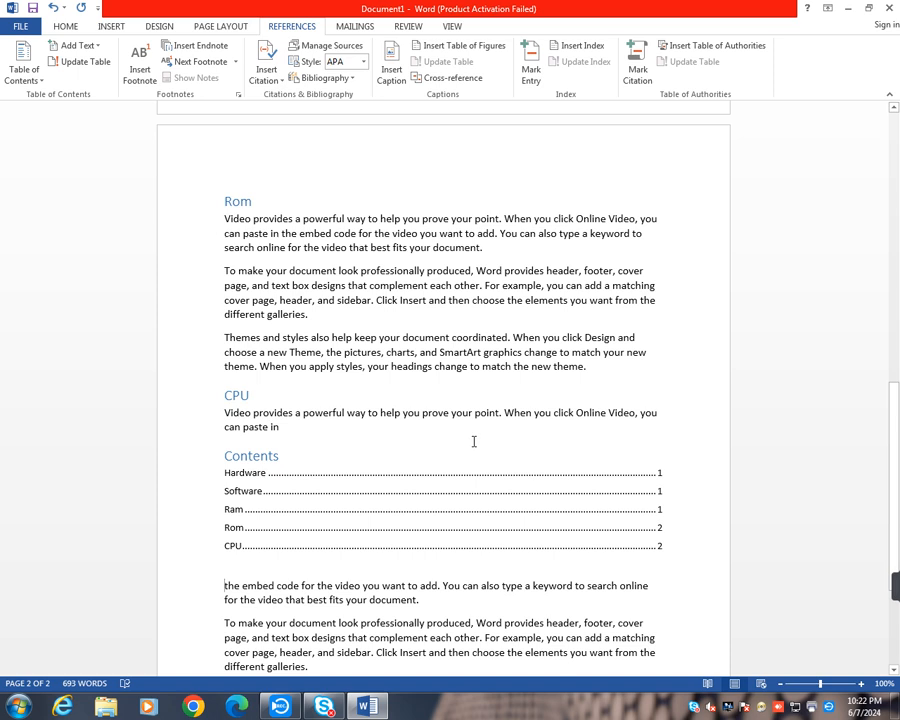
key("ctrl+z")
scroll(470, 443, "up", 10)
scroll(466, 445, "down", 5)
scroll(466, 445, "down", 5)
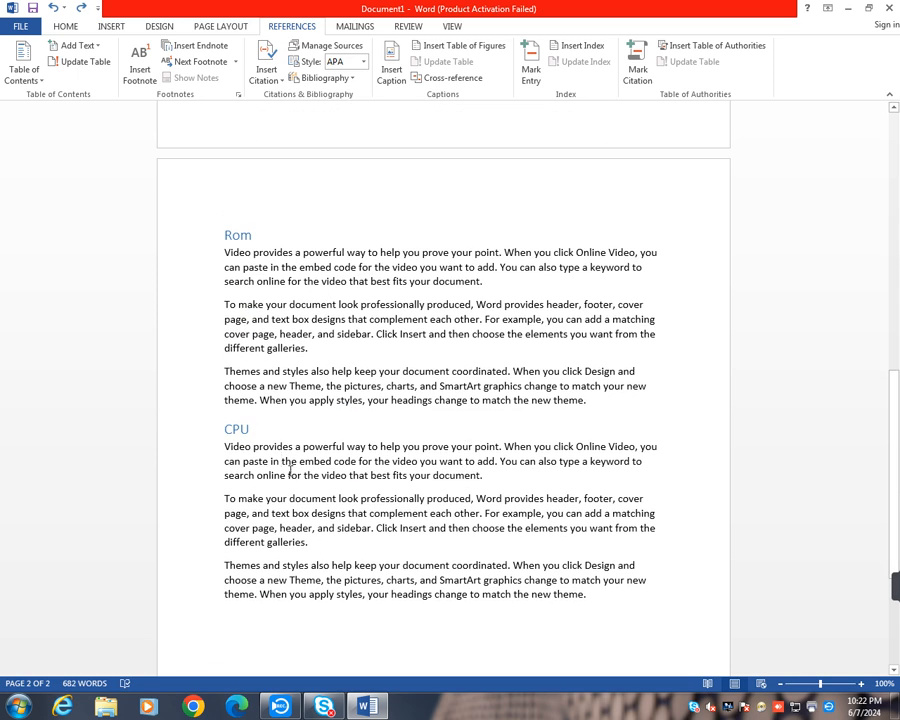
- Insert an Automatic Table 1 table of contents directly after the "Hardware" heading on the first page
scroll(560, 460, "up", 15)
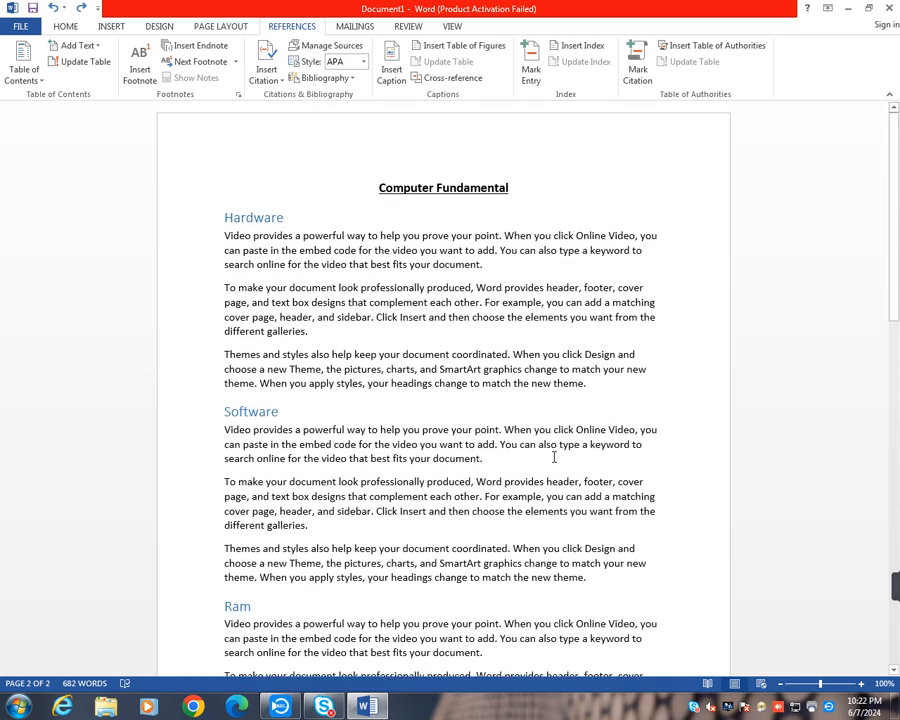
left_click(285, 219)
left_click(27, 80)
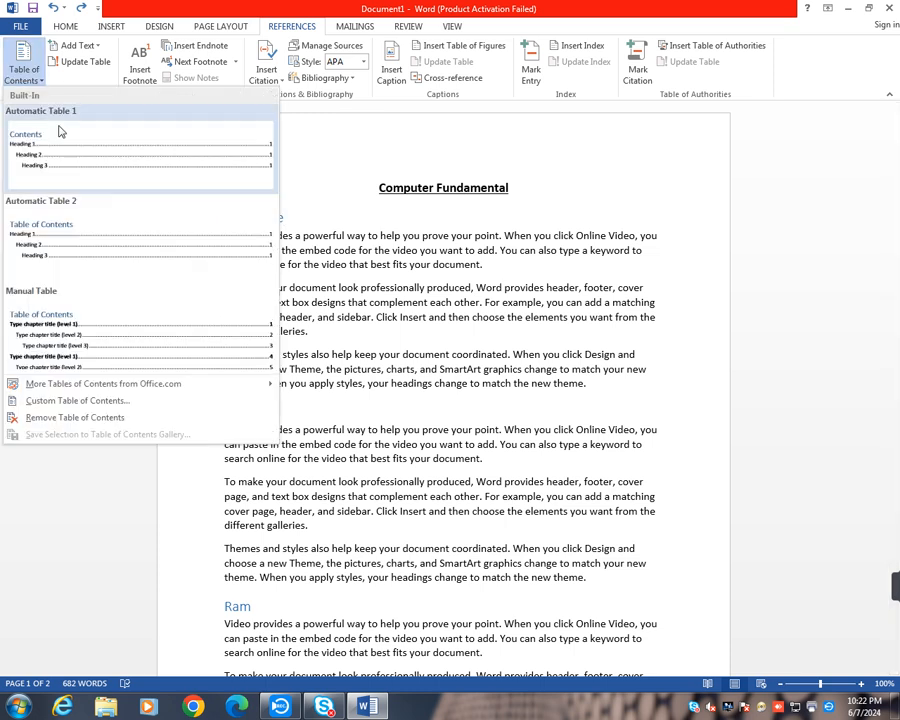
left_click(137, 160)
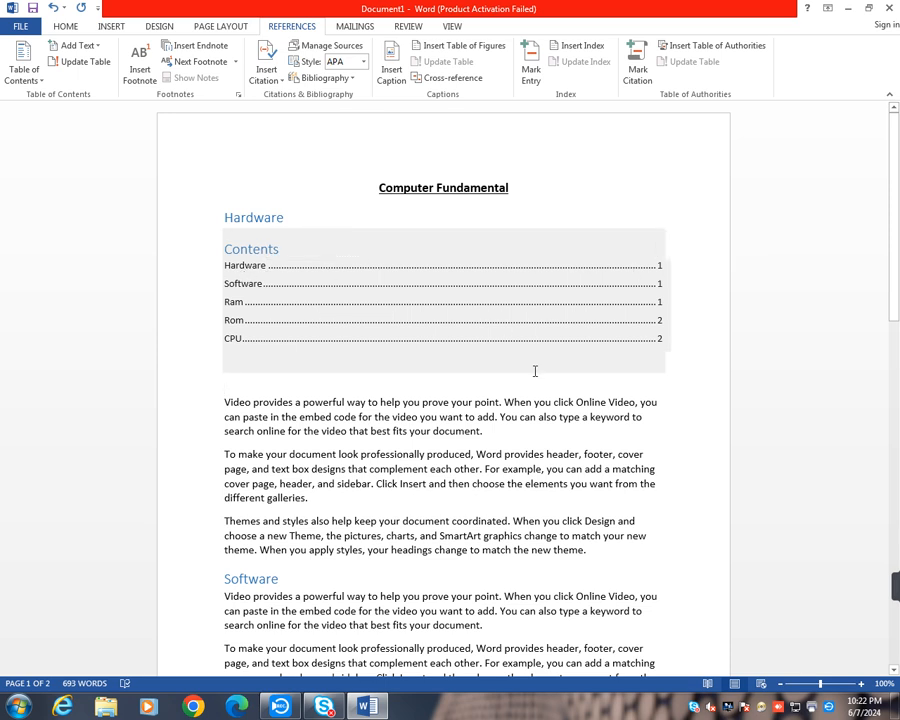
- Compare the entries and page numbers in the table of contents with the headings throughout the document
scroll(520, 350, "down", 3)
scroll(293, 286, "up", 1)
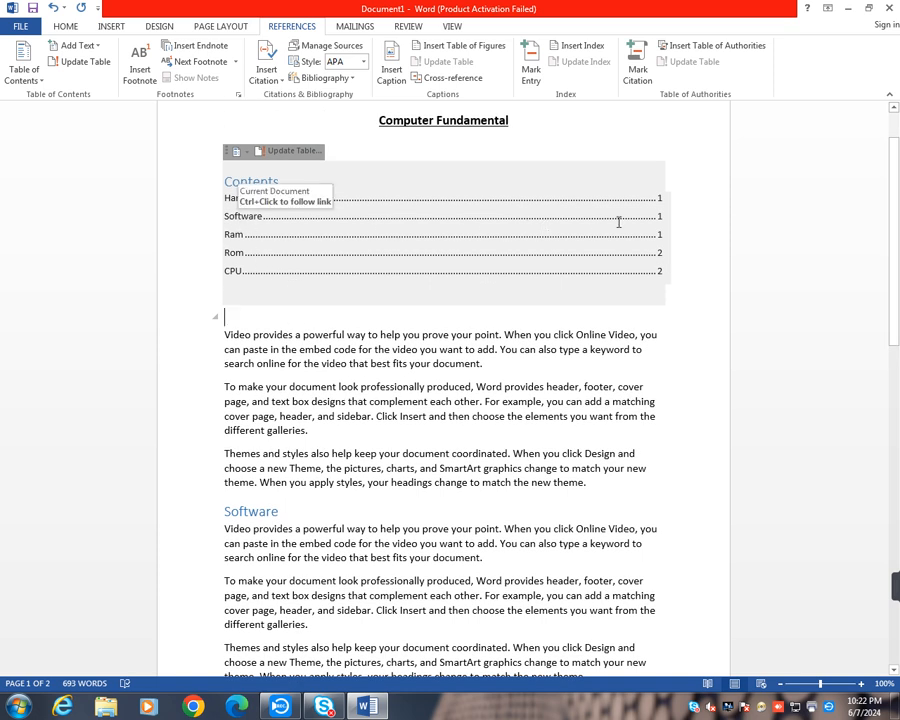
scroll(368, 432, "down", 4)
scroll(372, 430, "down", 3)
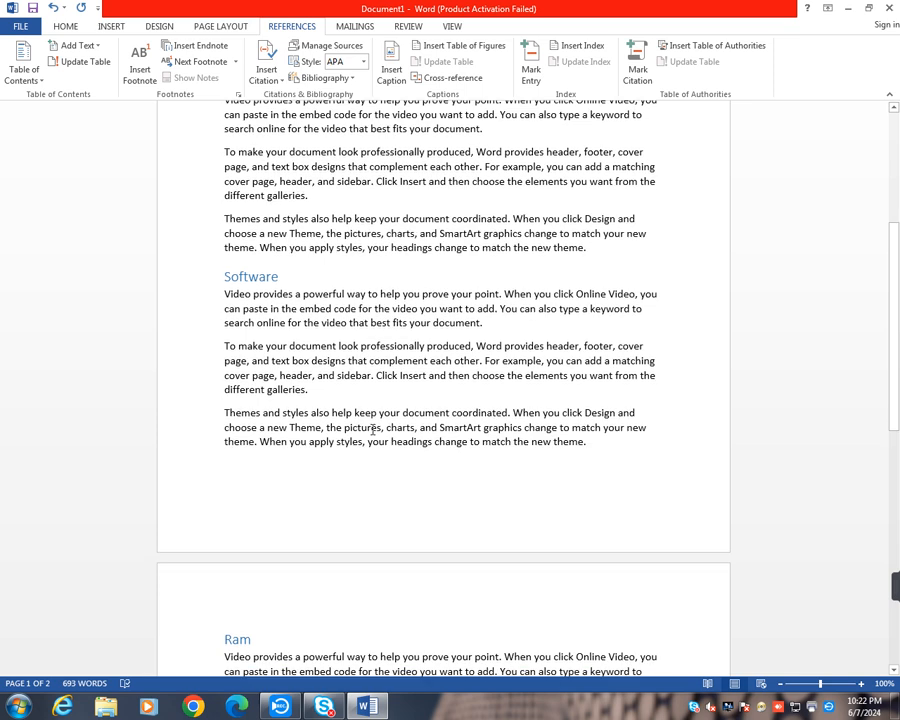
scroll(278, 347, "up", 8)
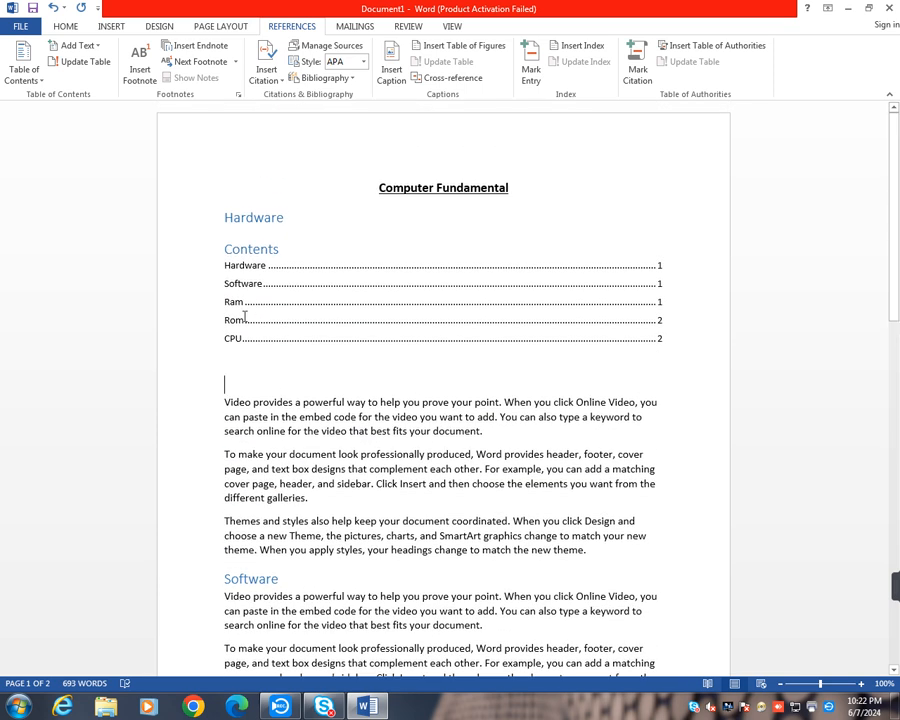
scroll(273, 383, "down", 15)
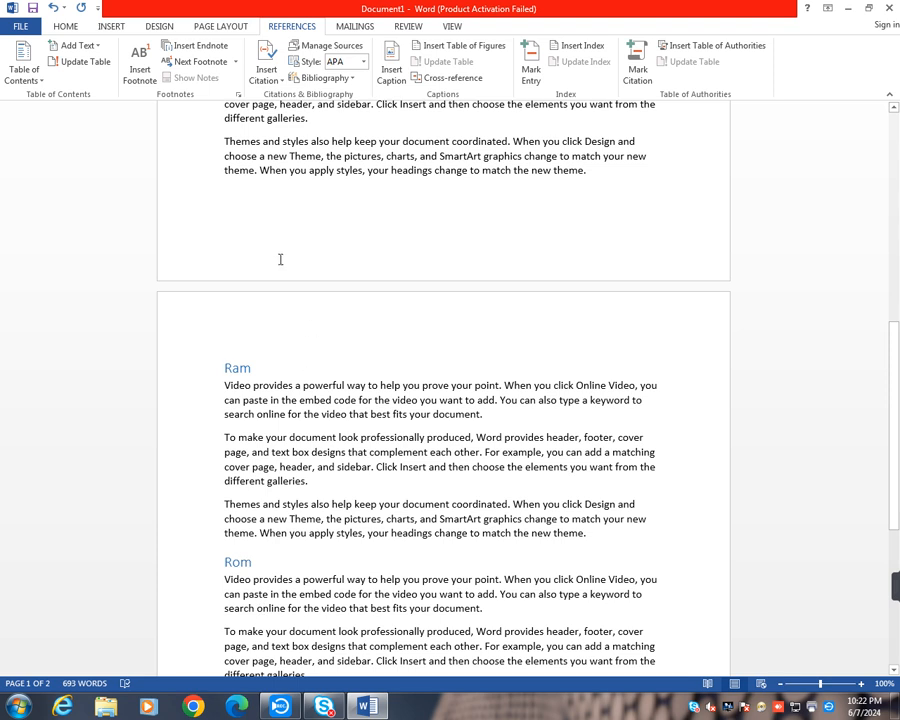
scroll(291, 481, "down", 5)
scroll(291, 481, "up", 20)
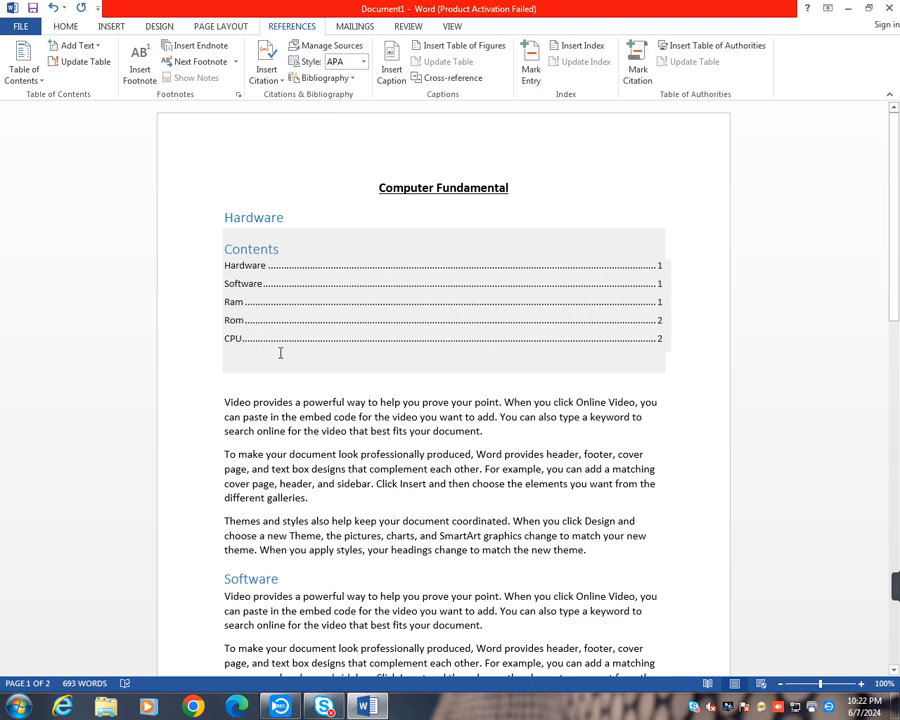
left_click(283, 383)
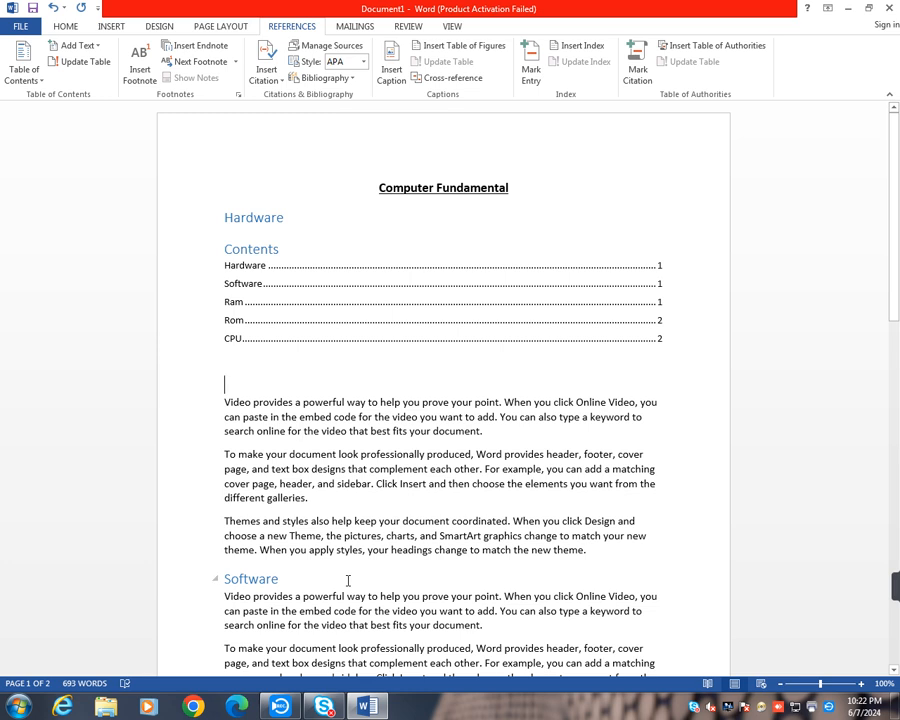
- Add a new line reading "Monitor" between the last paragraph of the "Rom" section and the "CPU" heading
scroll(346, 580, "down", 10)
scroll(346, 580, "down", 5)
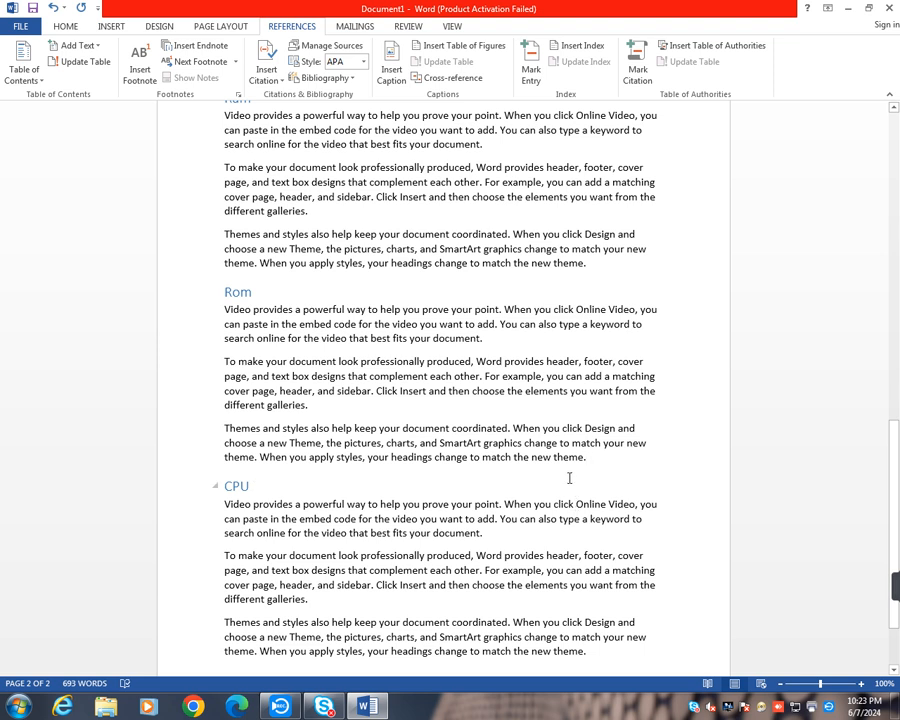
left_click(569, 478)
key("Return")
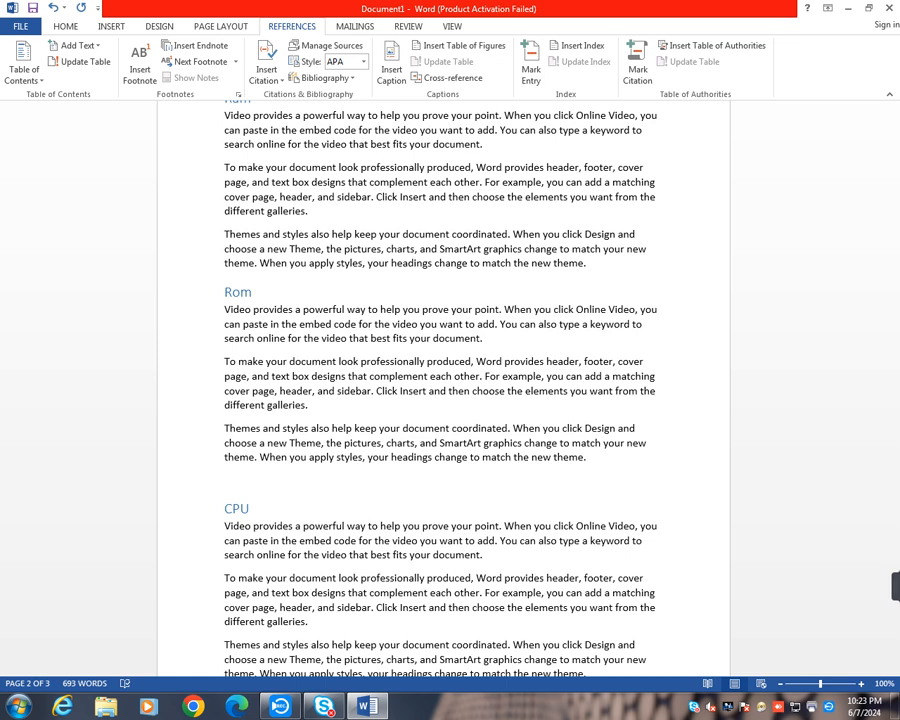
type("Monitor")
key("Return")
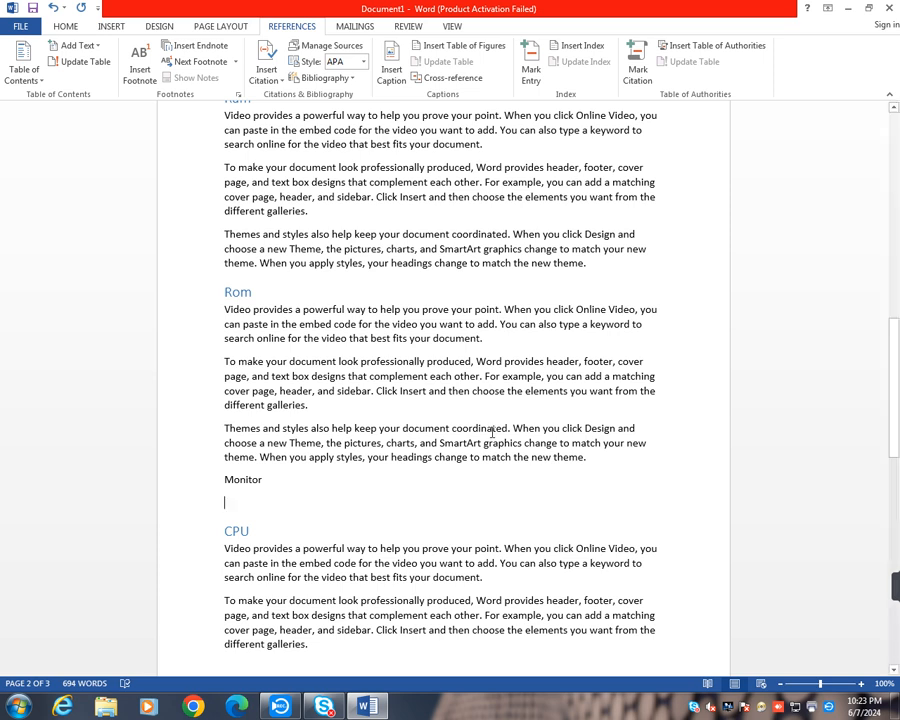
- Generate sample text with =rand() under "Monitor" and delete its last two paragraphs, "Save time in Word" and "Reading is easier"
type("=ran")
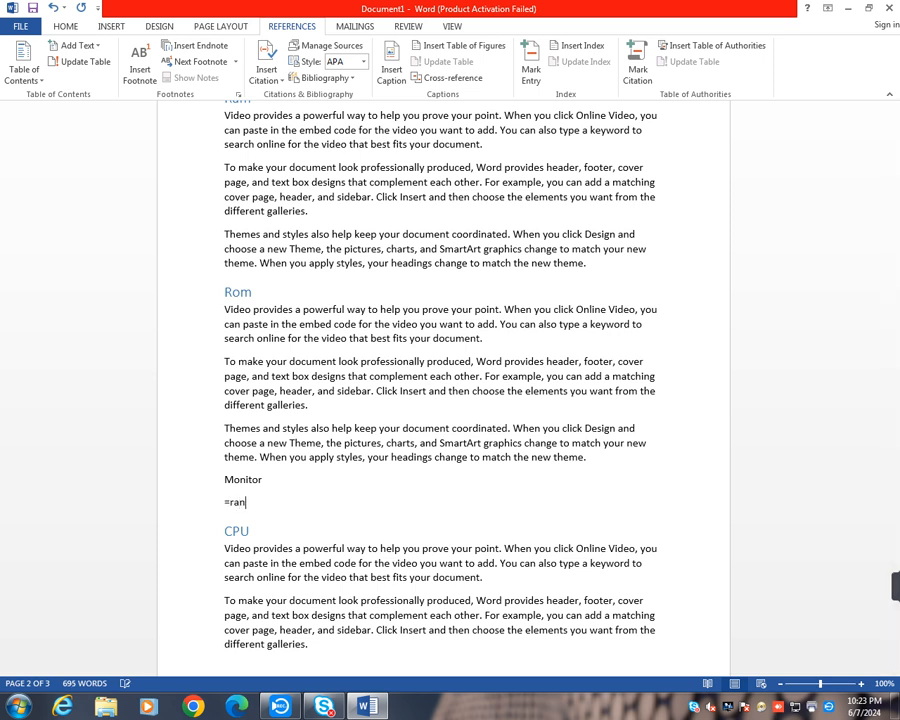
type("d()")
key("Return")
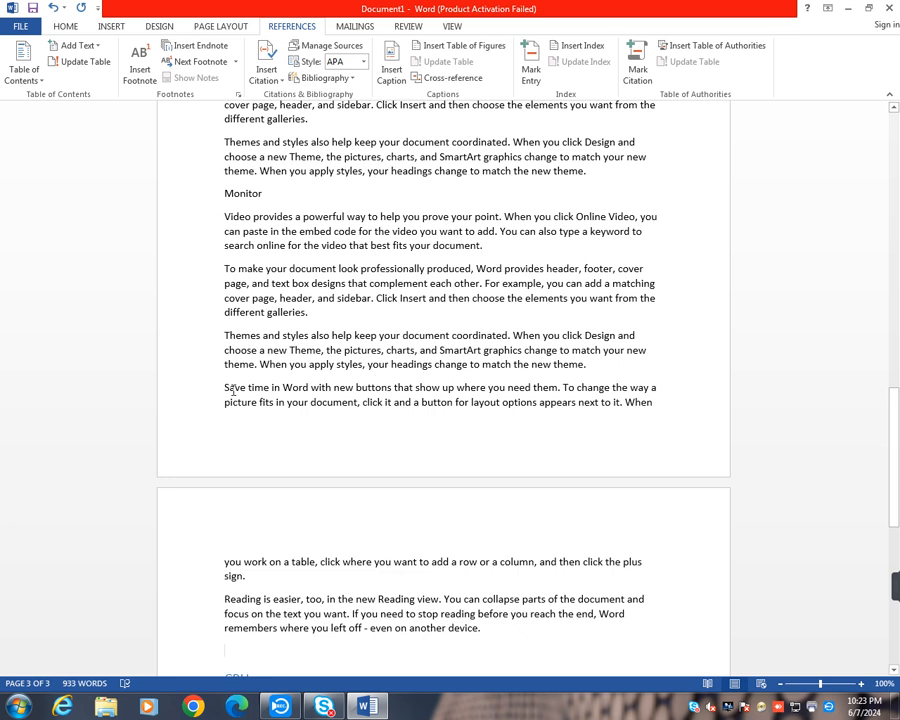
left_click_drag(222, 390, 477, 640)
key("Delete")
- Apply the Heading 1 style to the "Monitor" line
scroll(389, 513, "up", 5)
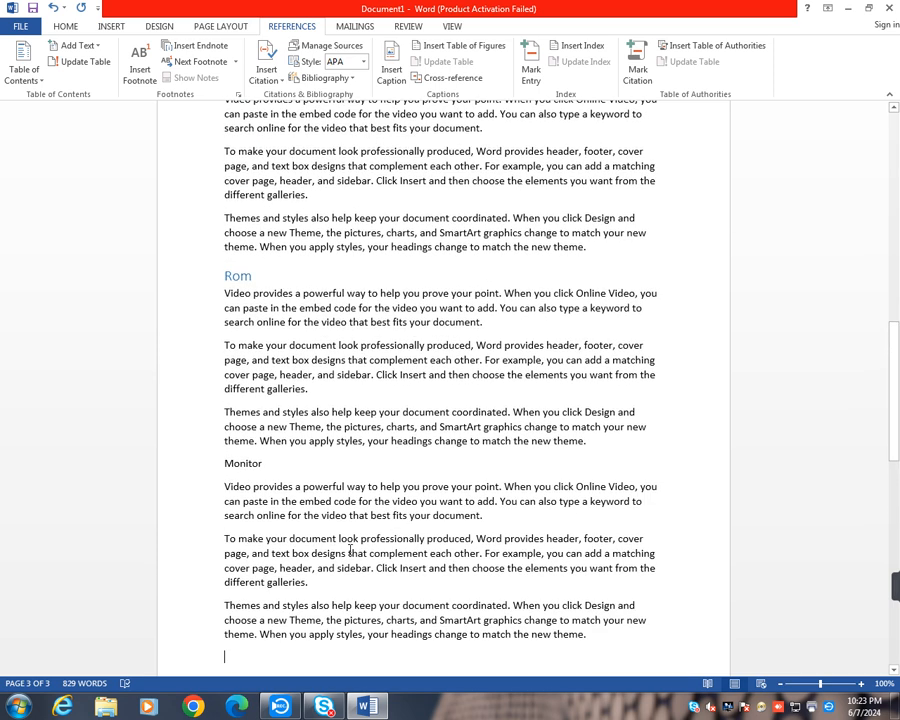
left_click_drag(222, 463, 268, 469)
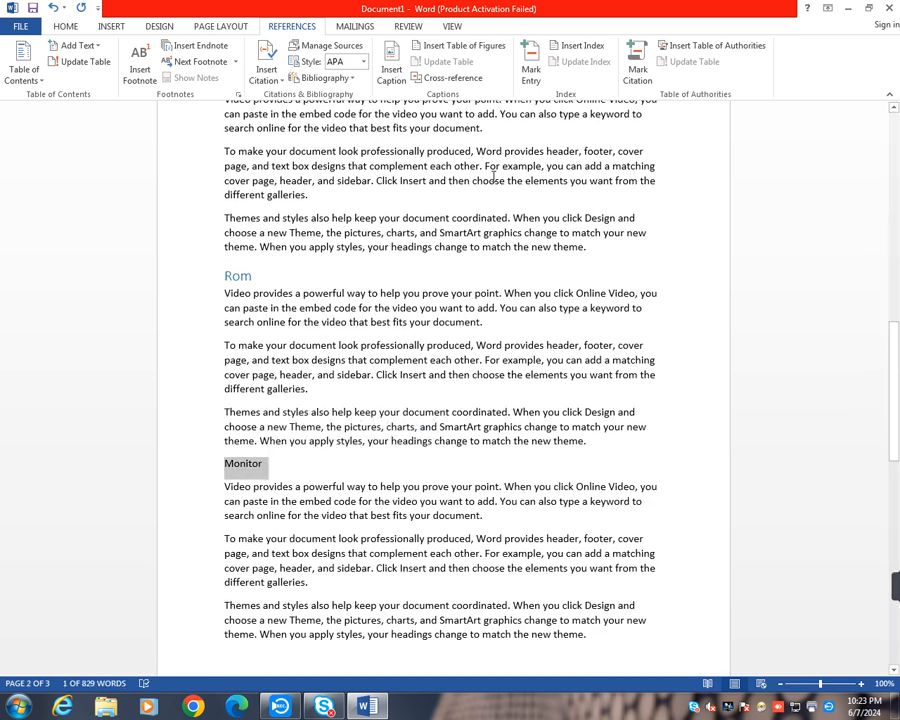
left_click(66, 26)
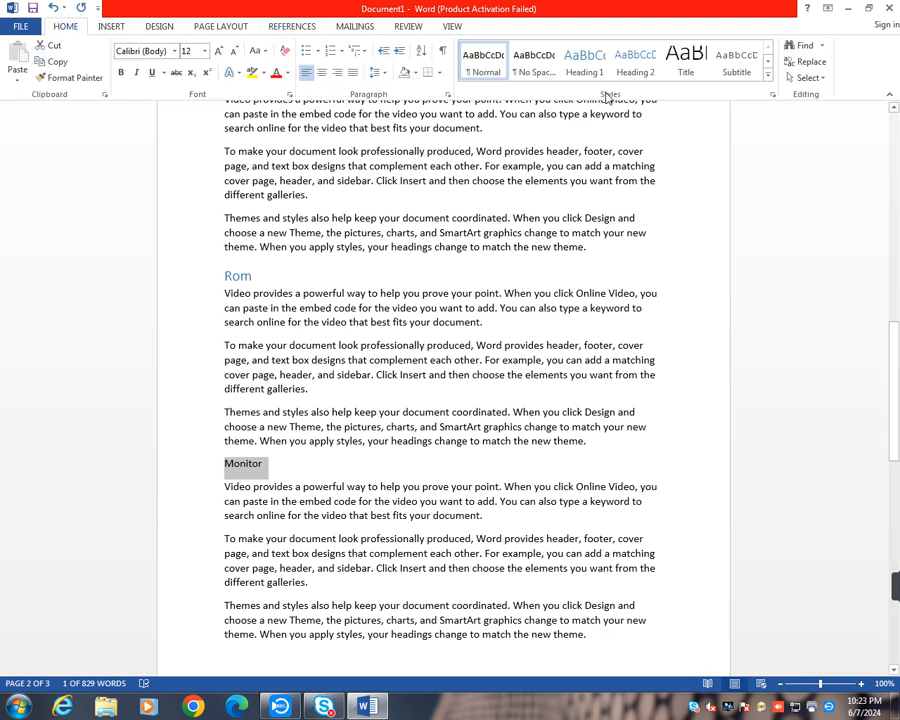
left_click(582, 62)
left_click(317, 466)
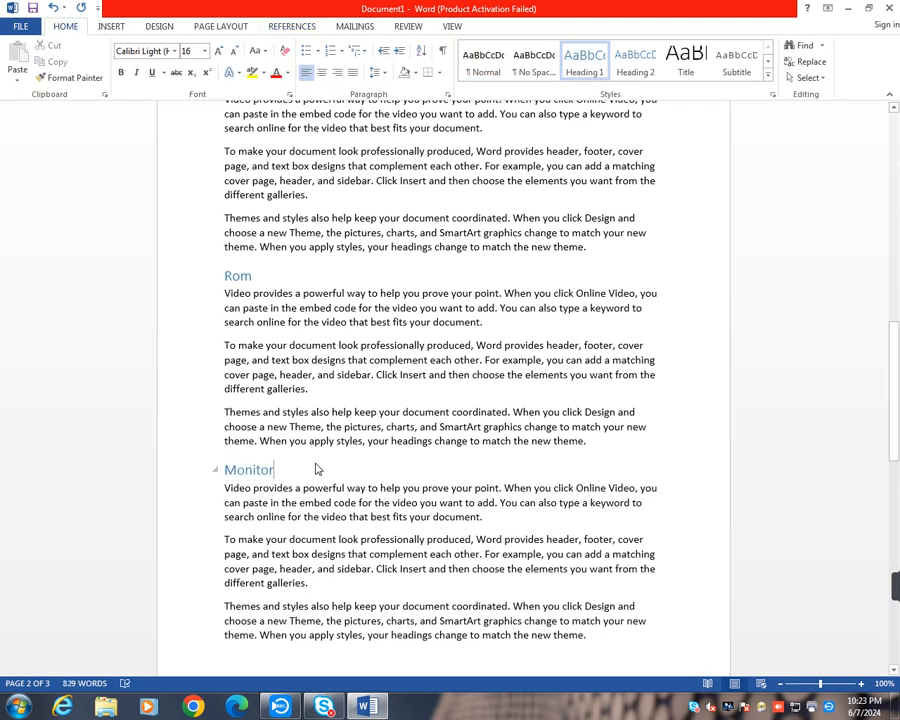
- Update the entire table of contents so it picks up the new "Monitor" heading
scroll(386, 470, "up", 1)
scroll(378, 481, "up", 15)
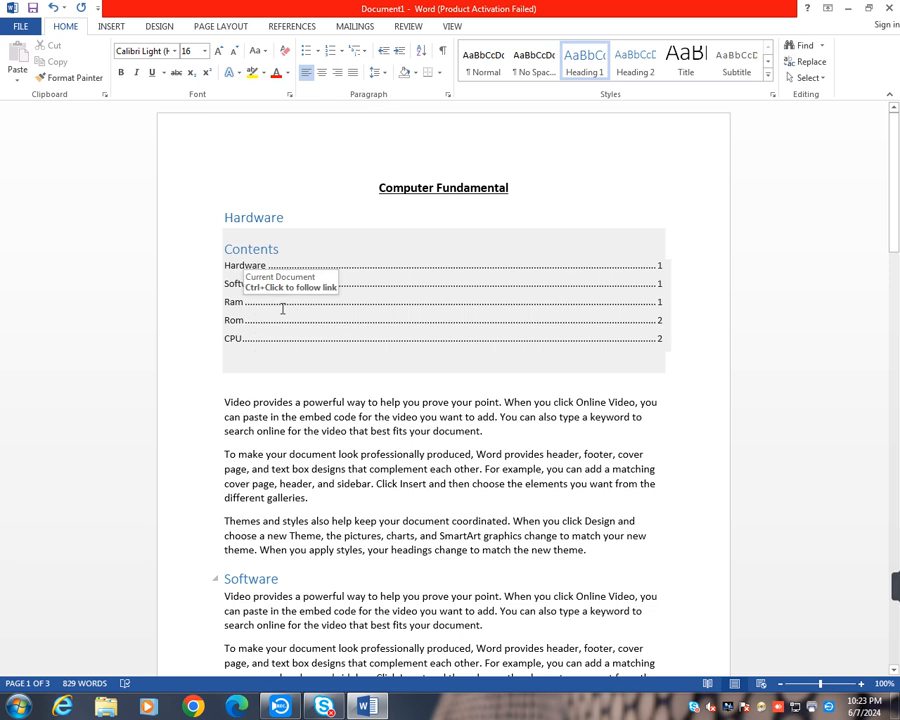
scroll(279, 311, "down", 15)
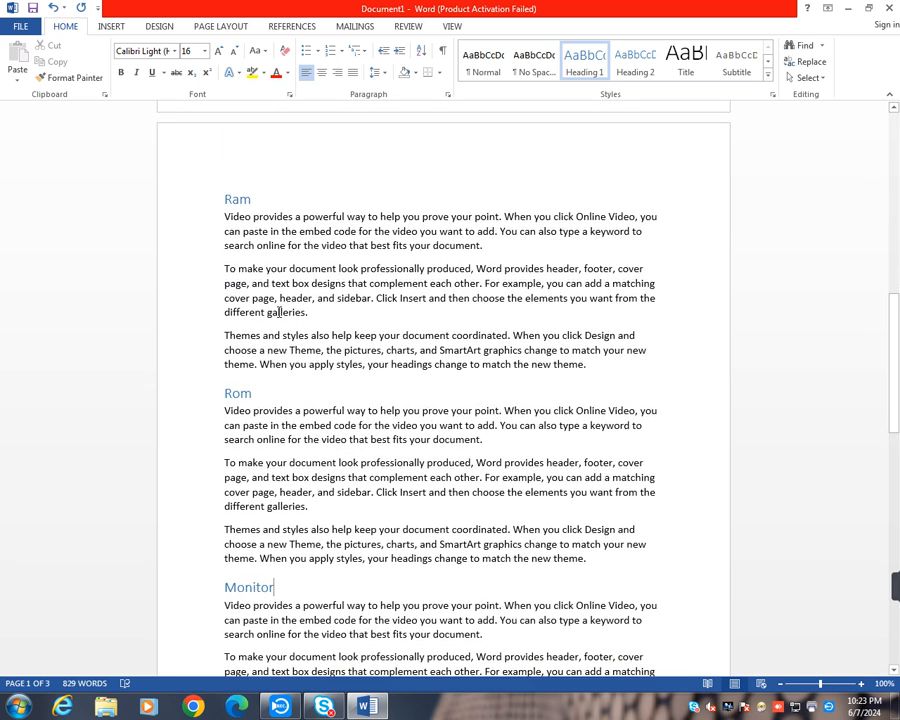
scroll(279, 311, "down", 9)
scroll(296, 366, "up", 8)
scroll(298, 372, "up", 20)
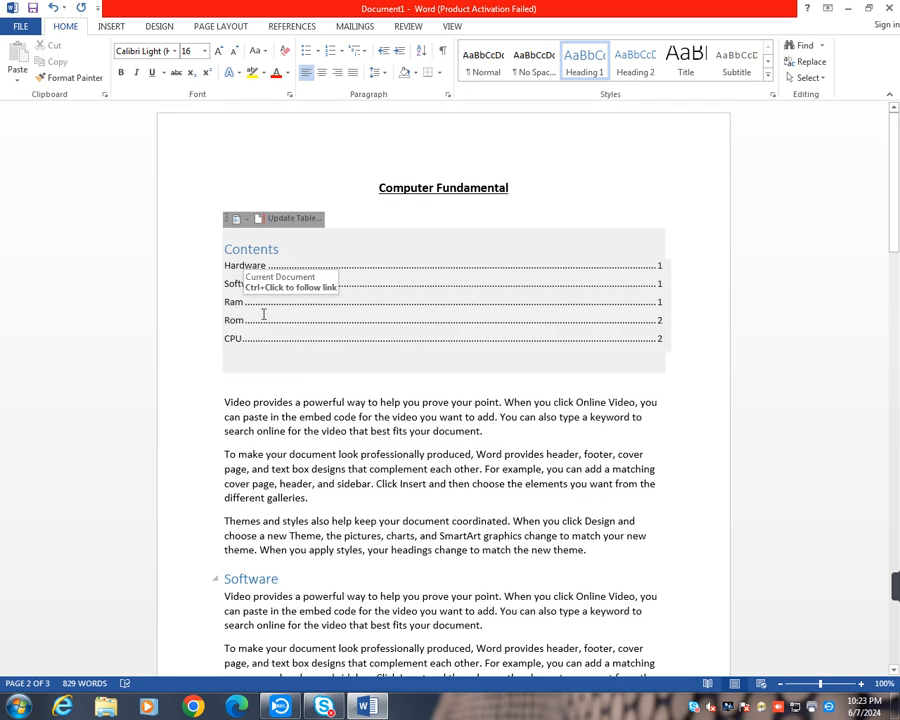
left_click(294, 29)
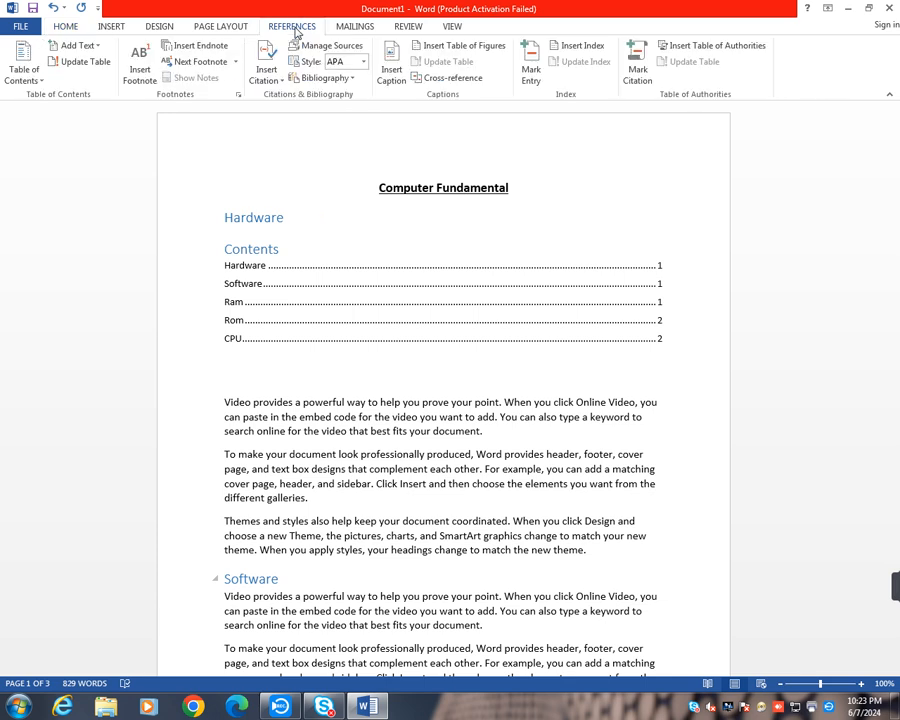
left_click(86, 62)
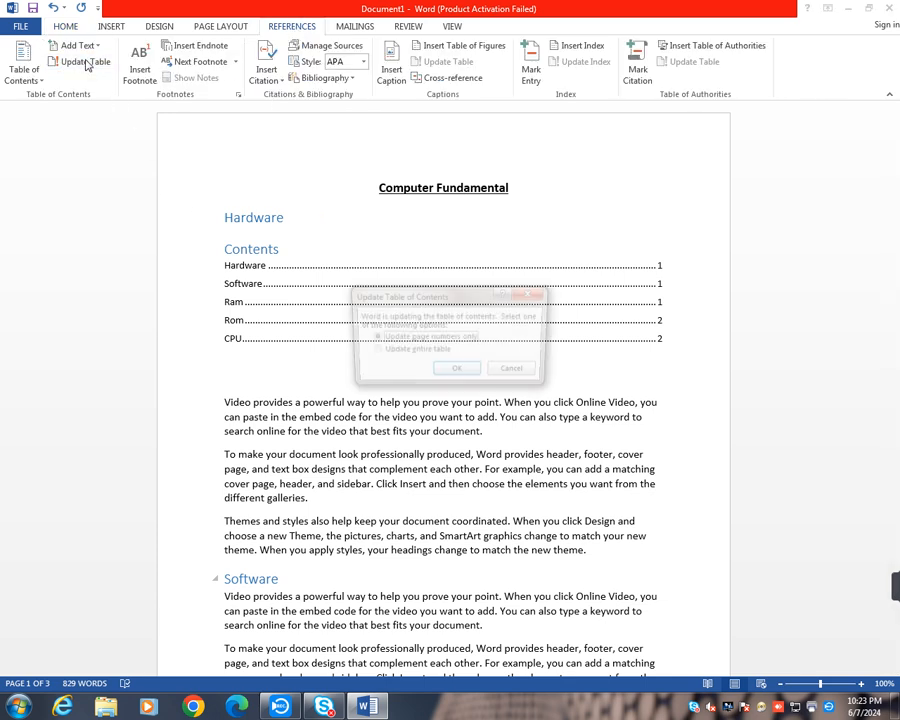
left_click(374, 352)
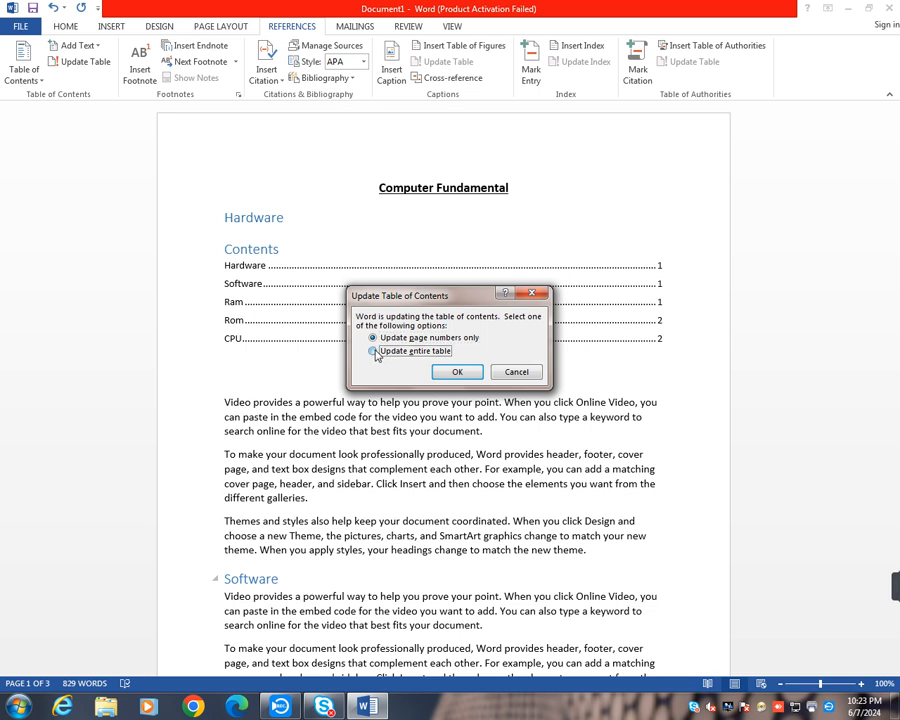
left_click(462, 376)
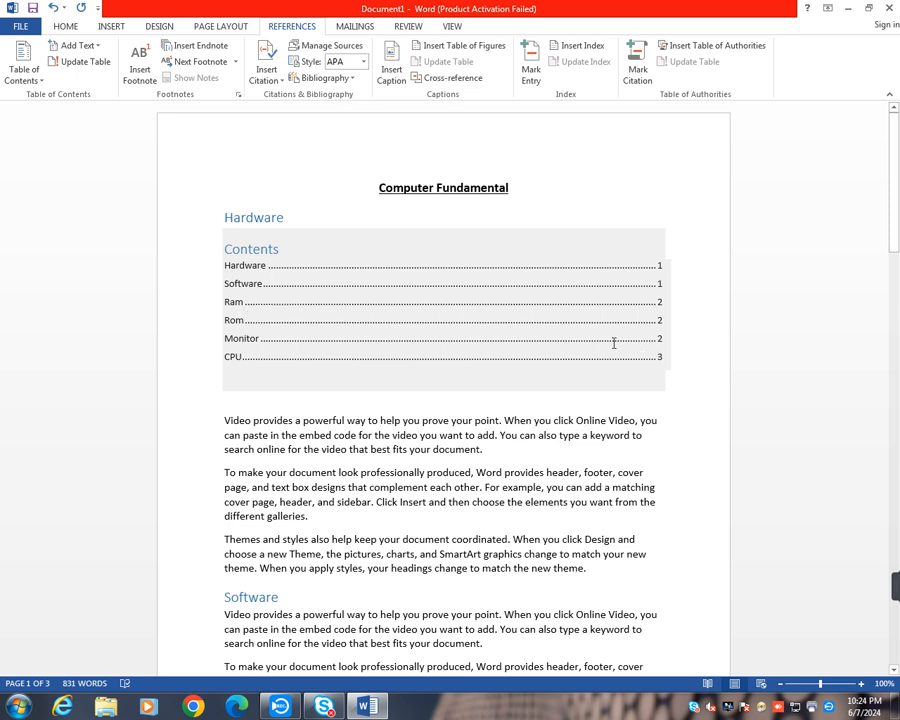
- Check the updated table of contents page numbers against the headings in the document
scroll(410, 475, "down", 5)
scroll(411, 475, "down", 5)
scroll(411, 474, "up", 10)
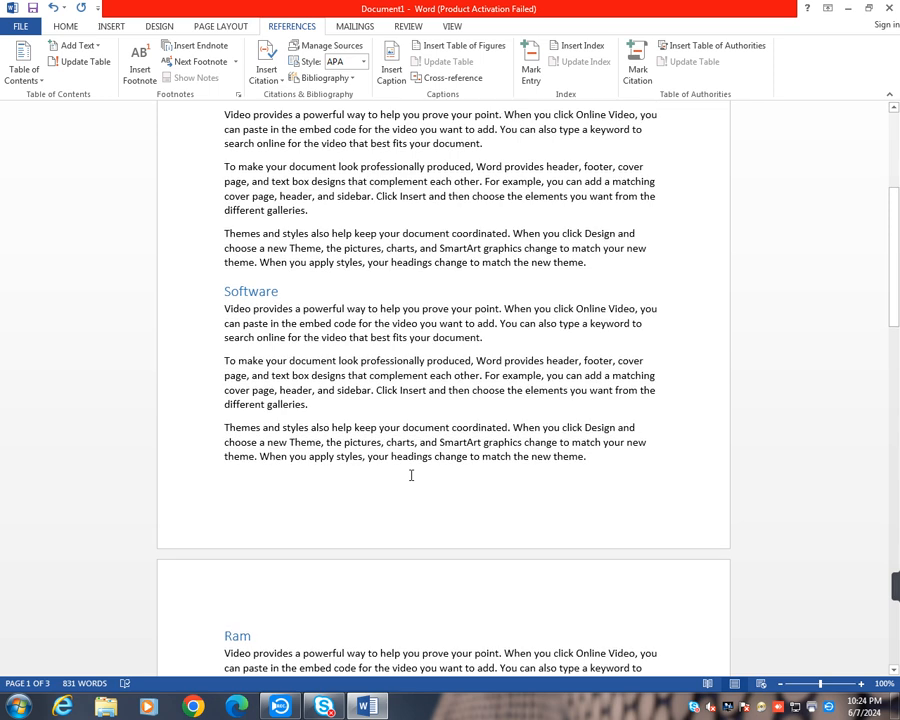